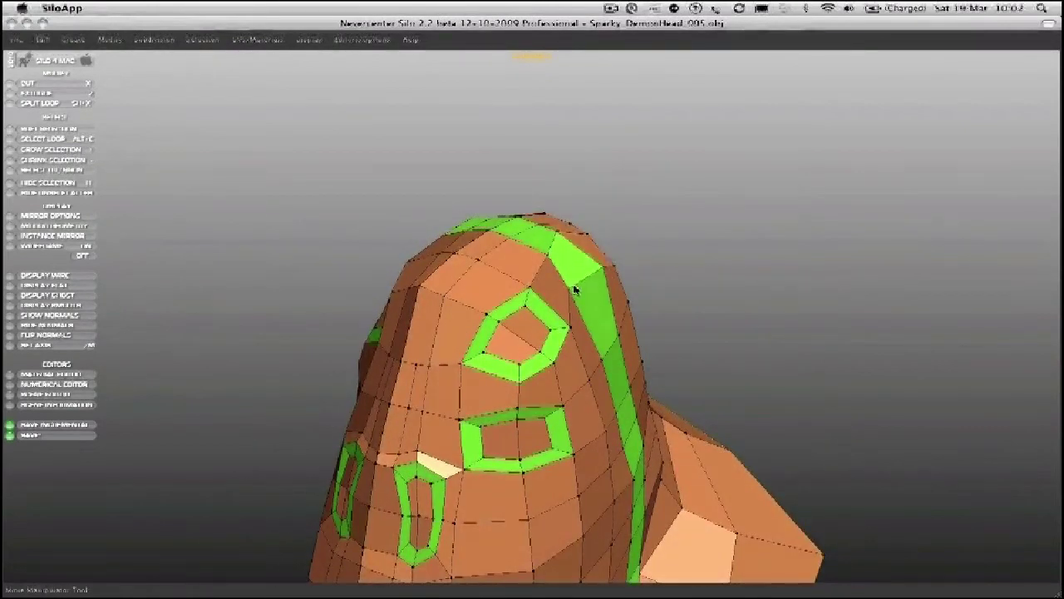
Select the corner face of the green loop on top of the head and extrude it slightly outward as a horn base.
mouse_move(599, 268)
middle_down()
mouse_move(570, 308)
mouse_move(501, 276)
mouse_move(592, 283)
mouse_move(620, 278)
mouse_move(618, 266)
middle_up()
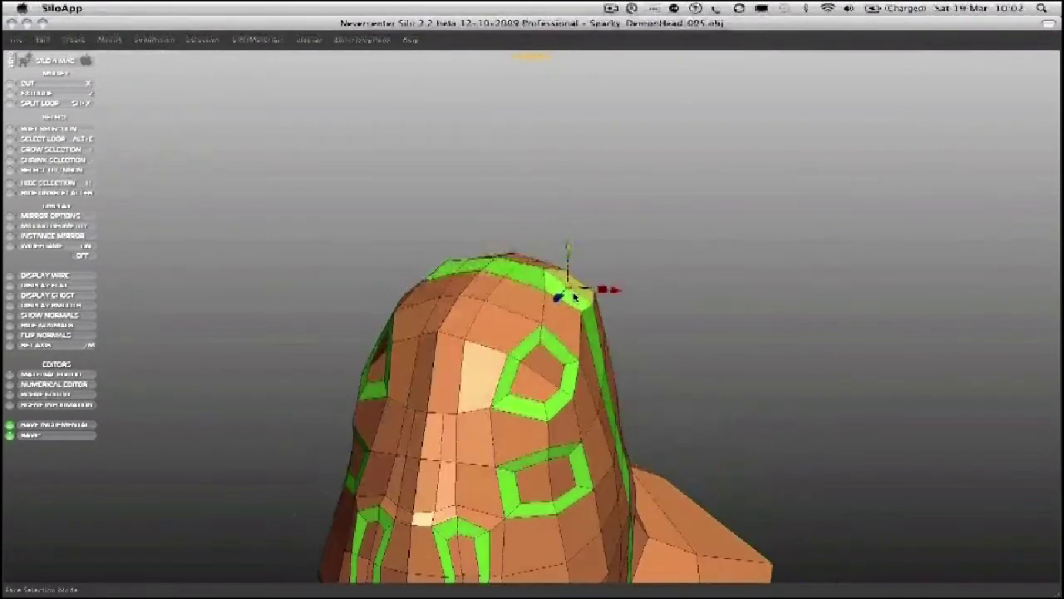
middle_drag(549, 268, 511, 314)
click(560, 284)
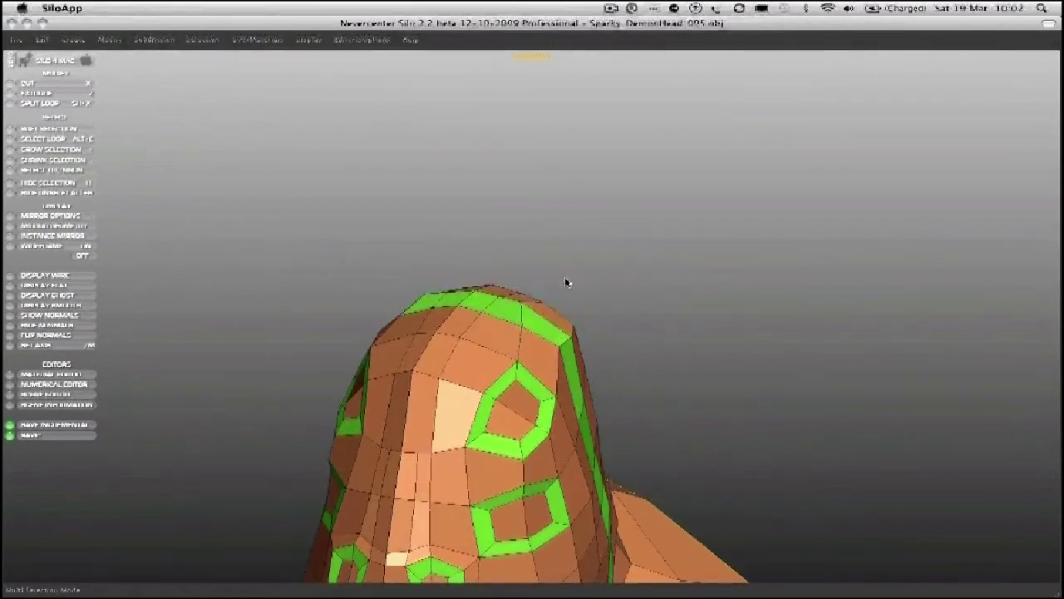
scroll(567, 276, up, 5)
middle_drag(571, 273, 549, 323)
click(581, 288)
key(z)
drag(551, 296, 555, 282)
middle_drag(554, 282, 548, 285)
drag(549, 285, 557, 277)
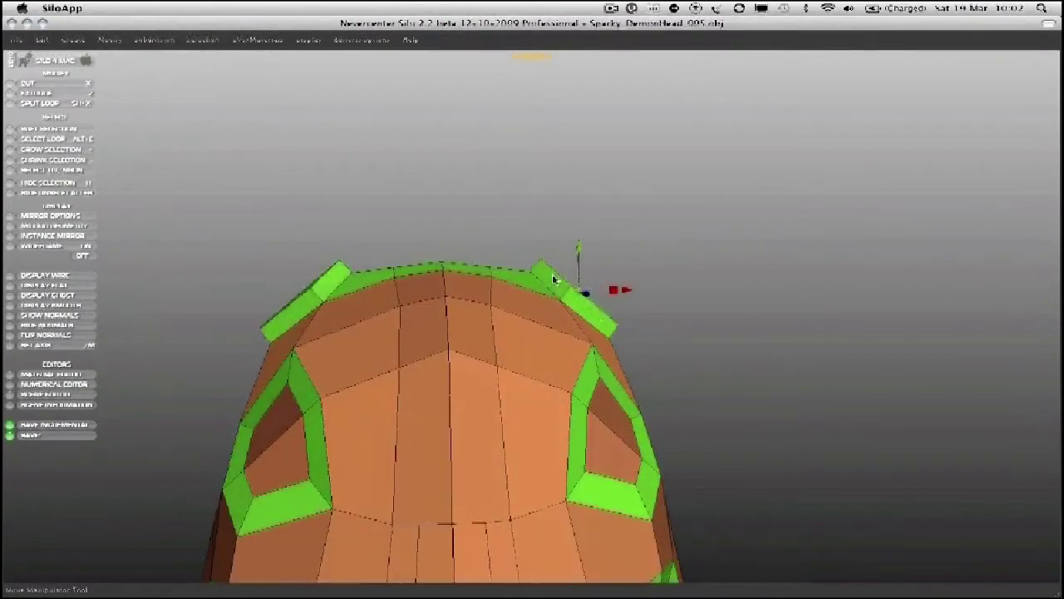
Extrude the horn base outward and upward into a short angled segment, then reposition its end face.
middle_drag(556, 277, 549, 275)
key(z)
drag(552, 275, 589, 208)
key(w)
middle_drag(588, 210, 537, 231)
drag(558, 211, 571, 214)
middle_drag(572, 213, 641, 213)
scroll(520, 245, down, 5)
scroll(520, 245, up, 5)
Extrude the horn's end face straight up into a second, longer segment.
middle_drag(574, 246, 588, 70)
key(w)
key(z)
scroll(497, 133, down, 5)
middle_drag(496, 133, 423, 202)
middle_drag(489, 201, 593, 222)
middle_drag(593, 223, 704, 302)
Move the horn's vertices at the inner bend and around the tip to widen the shaft and level the top.
scroll(638, 308, up, 5)
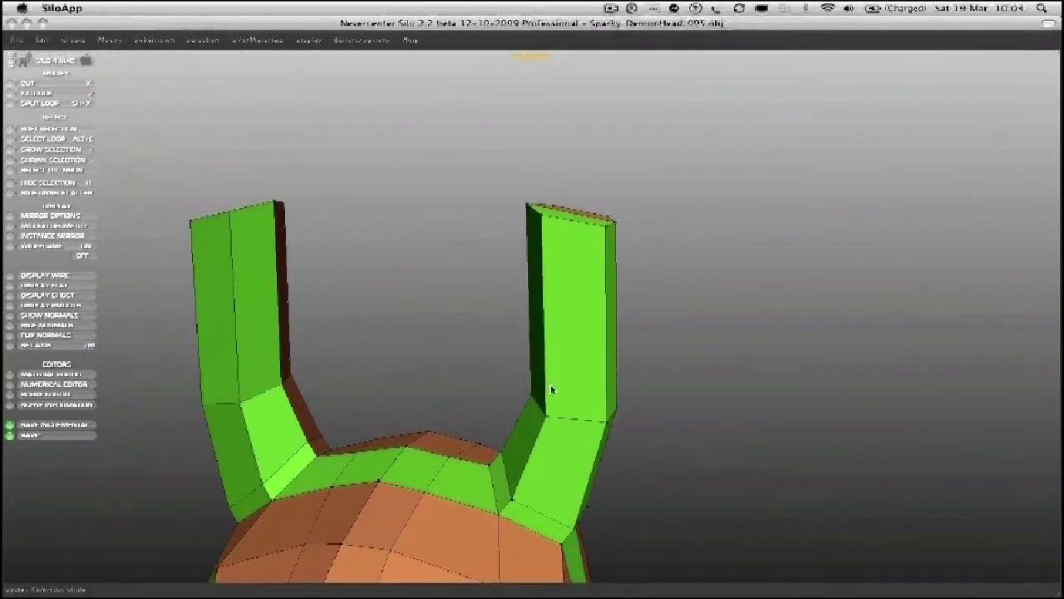
drag(525, 399, 515, 401)
drag(528, 200, 545, 240)
drag(607, 228, 606, 237)
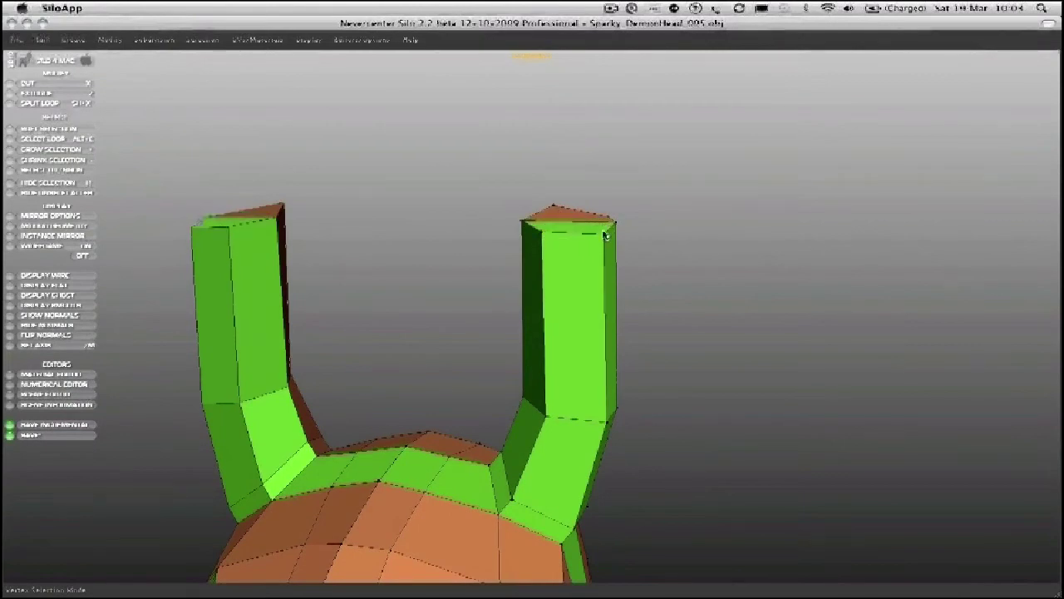
drag(553, 209, 547, 220)
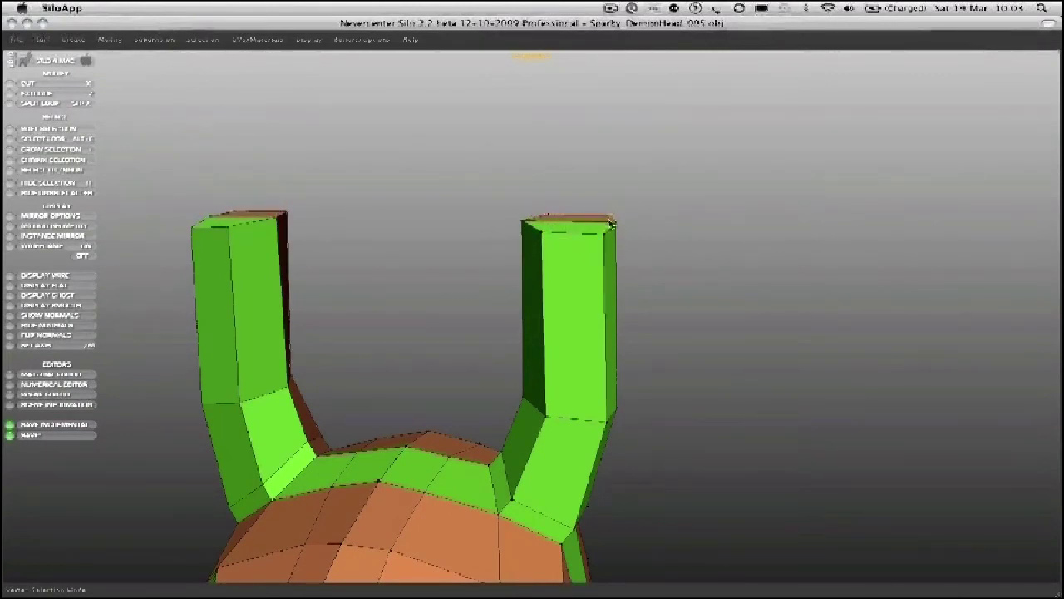
Split a new edge loop across the horn's upper segment and another across its lower segment.
alt+middle_drag(571, 287, 575, 269)
key(s)
click(556, 280)
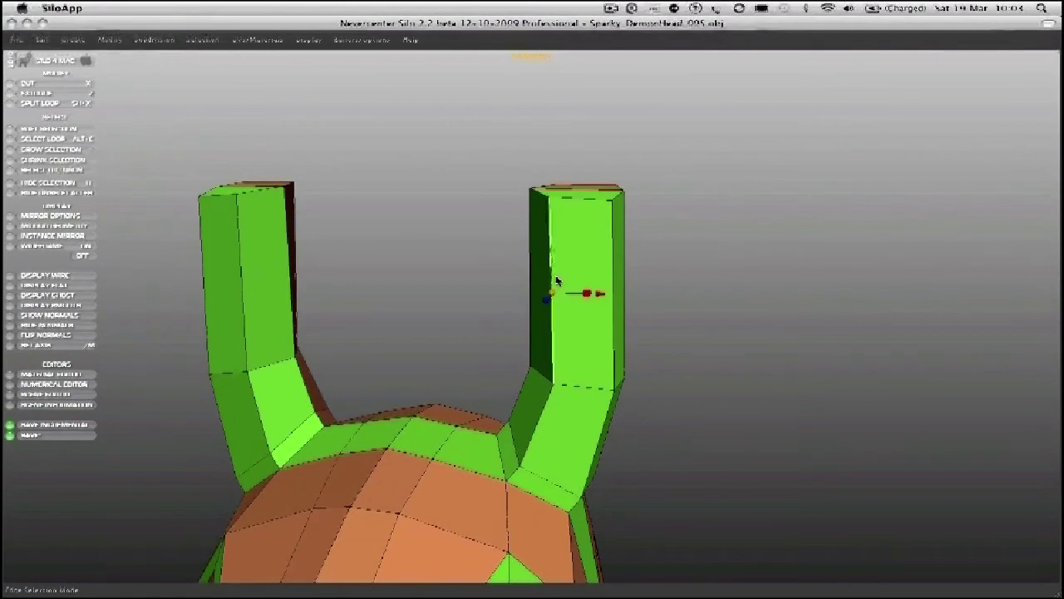
key(shift+x)
alt+drag(558, 285, 563, 249)
click(558, 341)
key(shift+x)
key(d)
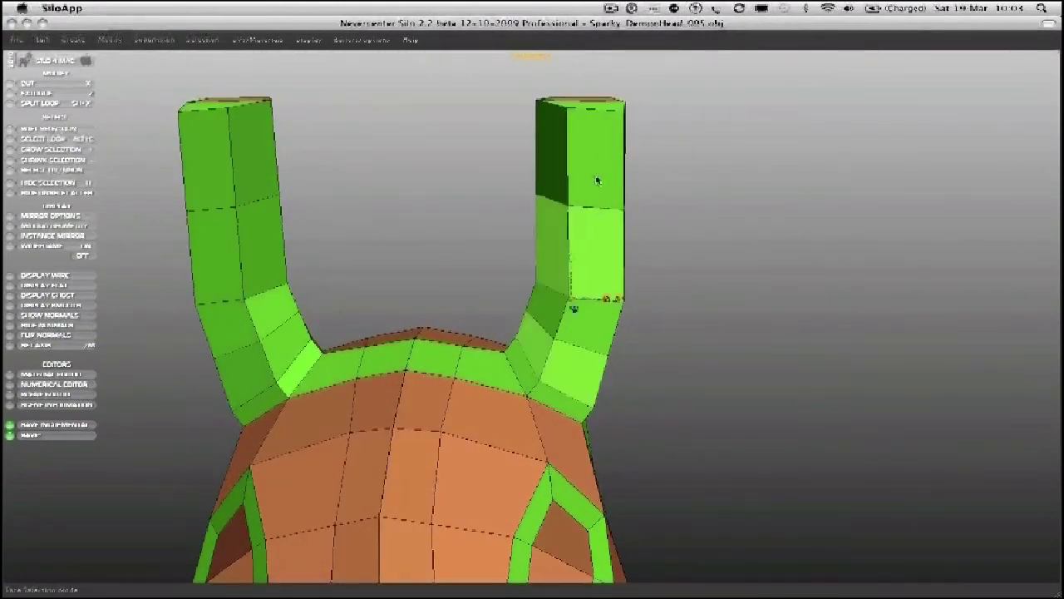
click(600, 184)
shift+click(541, 150)
key(alt+e)
key(plus)
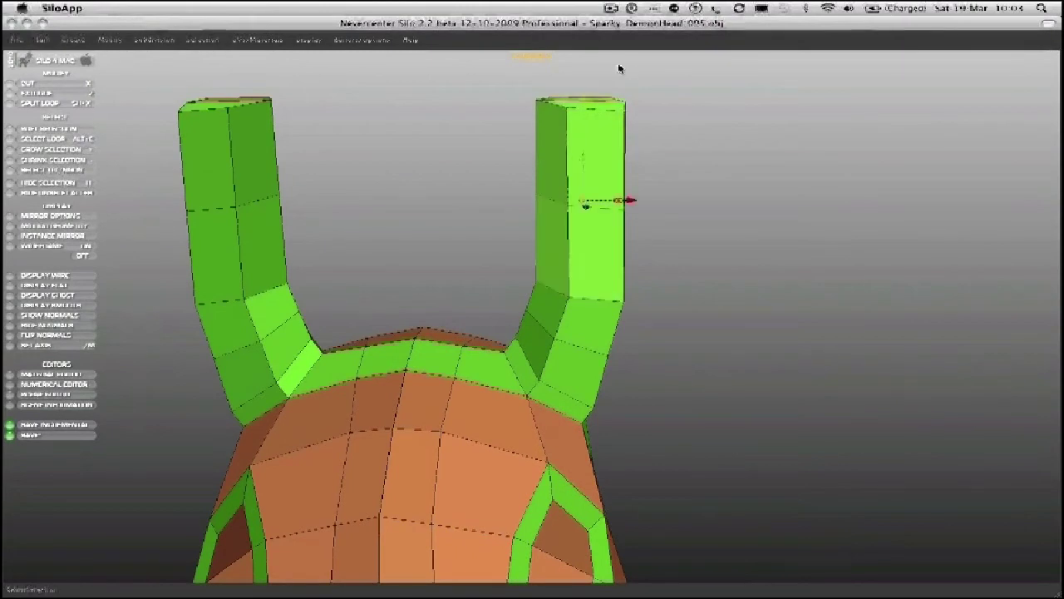
alt+drag(553, 212, 489, 202)
click(611, 135)
click(641, 137)
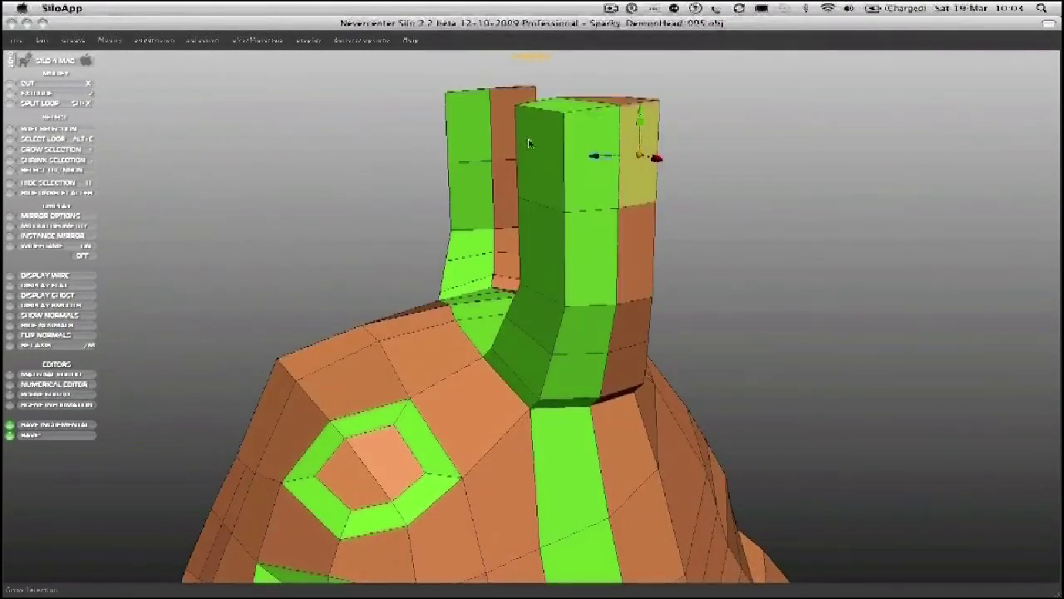
alt+drag(525, 143, 582, 154)
click(583, 156)
shift+click(630, 136)
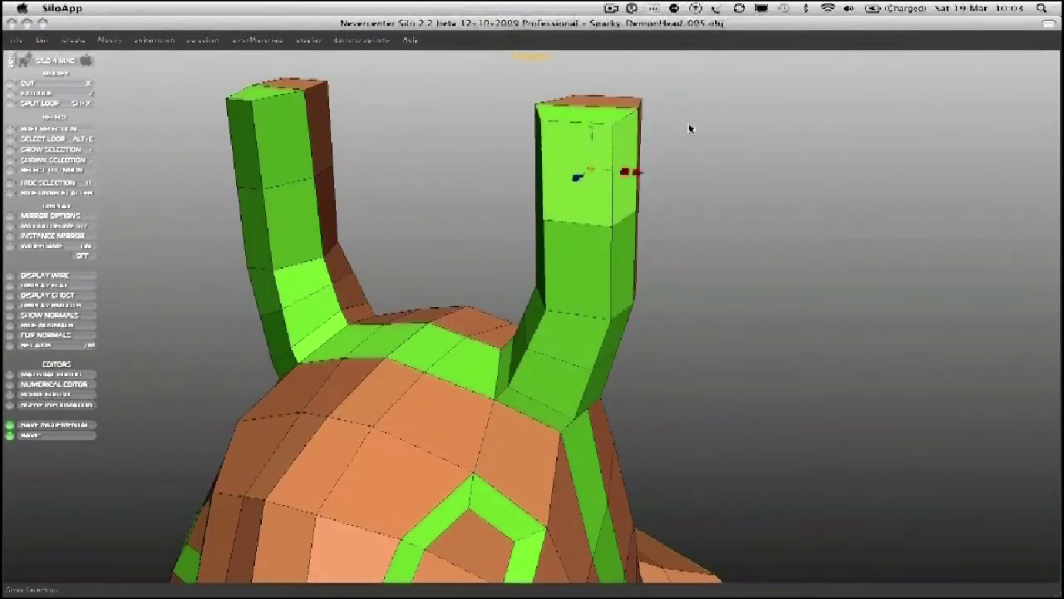
Select the horn's upper face loop and grow the selection down to cover the whole horn.
click(572, 149)
click(572, 150)
shift+click(635, 140)
key(alt+e)
alt+drag(625, 140, 608, 157)
key(plus)
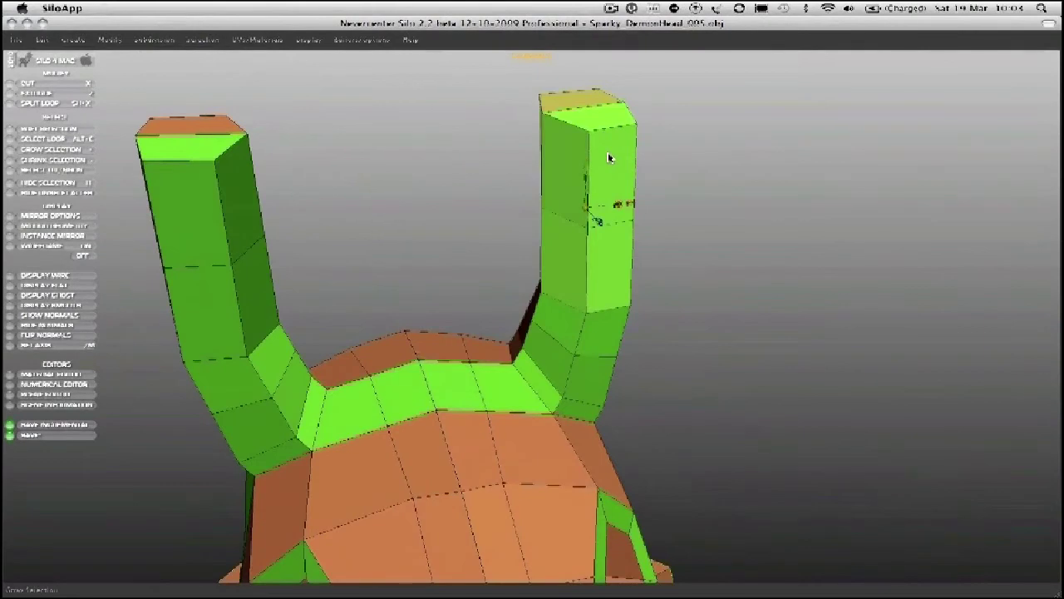
key(plus)
key(plus)
key(plus)
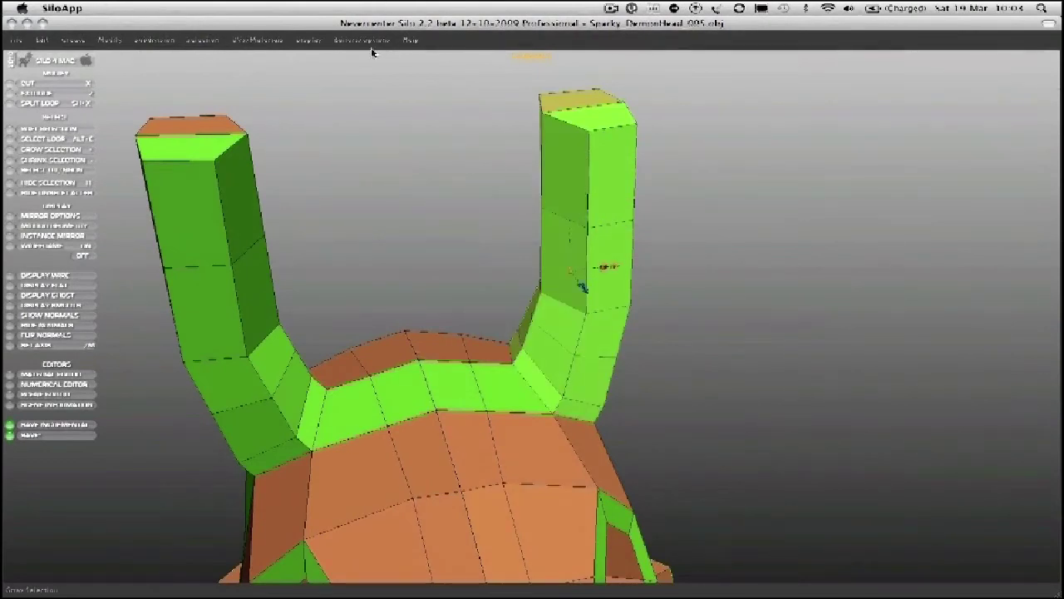
Open the Material Editor and apply the orange material to the selected horn faces.
click(370, 42)
click(412, 117)
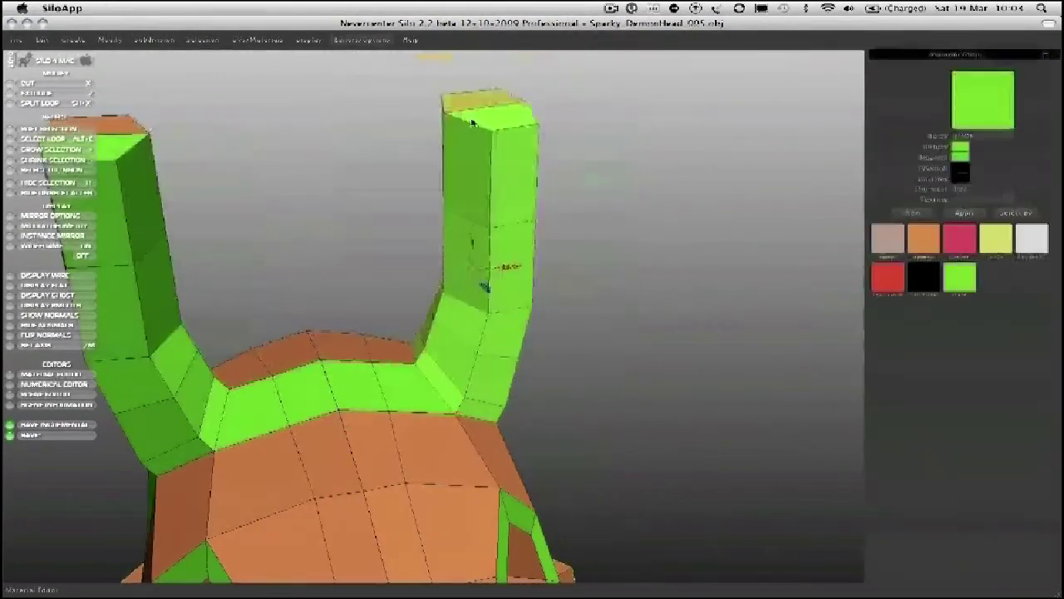
alt+drag(553, 215, 599, 218)
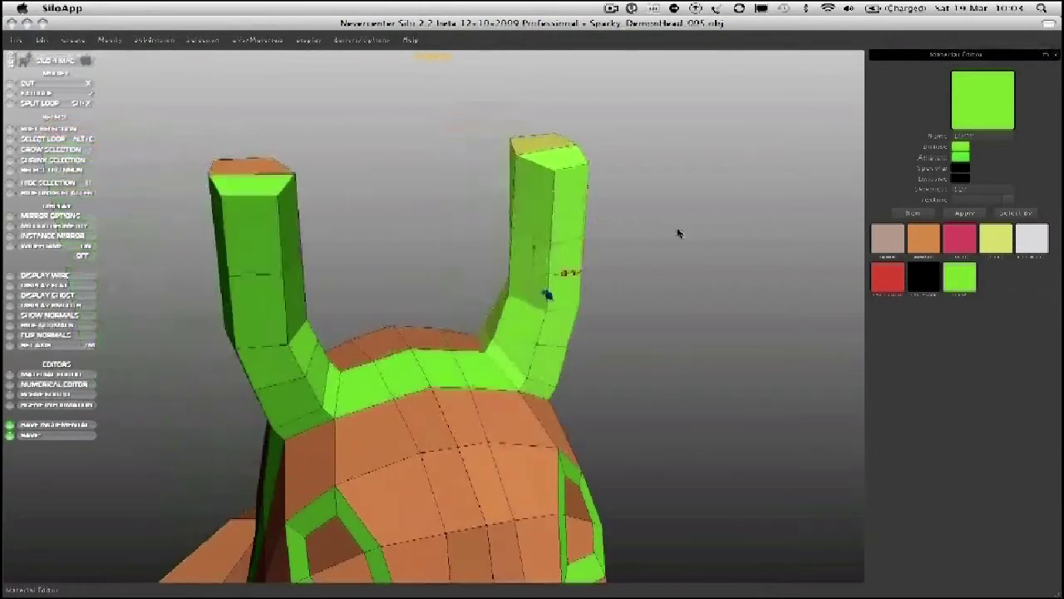
click(923, 239)
click(965, 213)
Select the faces beneath the horn beside the green side strip and apply Split Loop to them.
middle_drag(770, 250, 553, 281)
middle_drag(605, 376, 572, 325)
drag(576, 319, 593, 279)
key(alt+e)
middle_drag(557, 247, 513, 317)
middle_drag(496, 362, 555, 302)
click(522, 296)
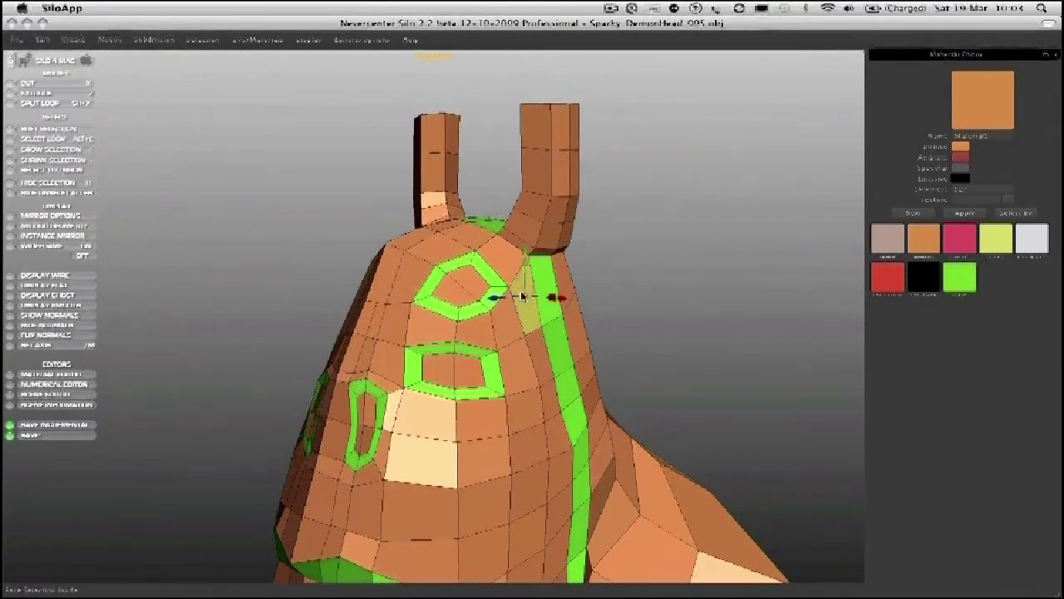
shift+double_click(544, 283)
key(shift+x)
middle_drag(546, 283, 453, 291)
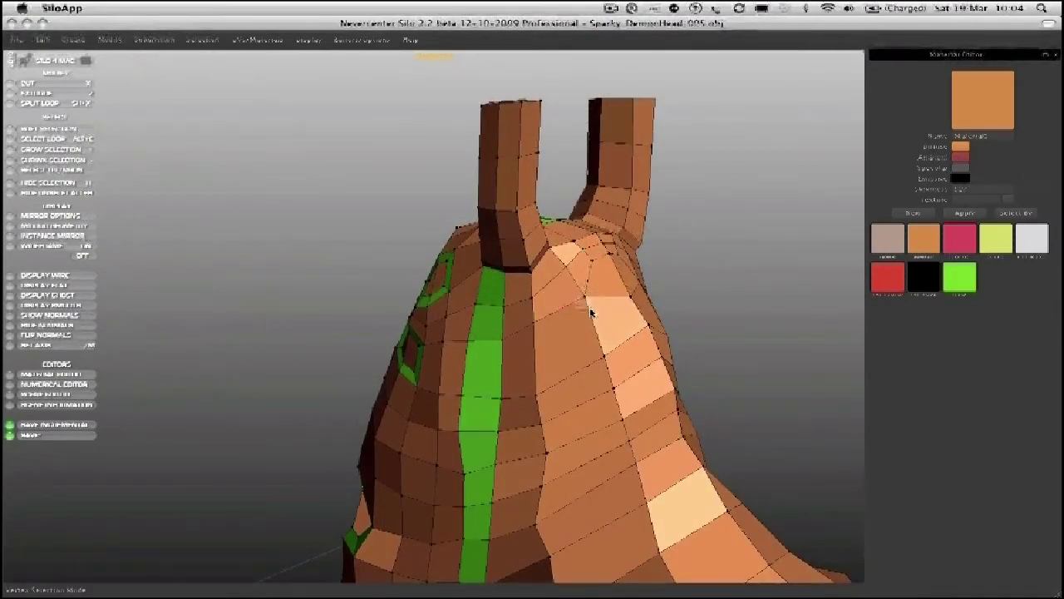
key(Escape)
Select the vertices on the side of the head behind the lower green loops and smooth their positions.
middle_drag(504, 338, 506, 287)
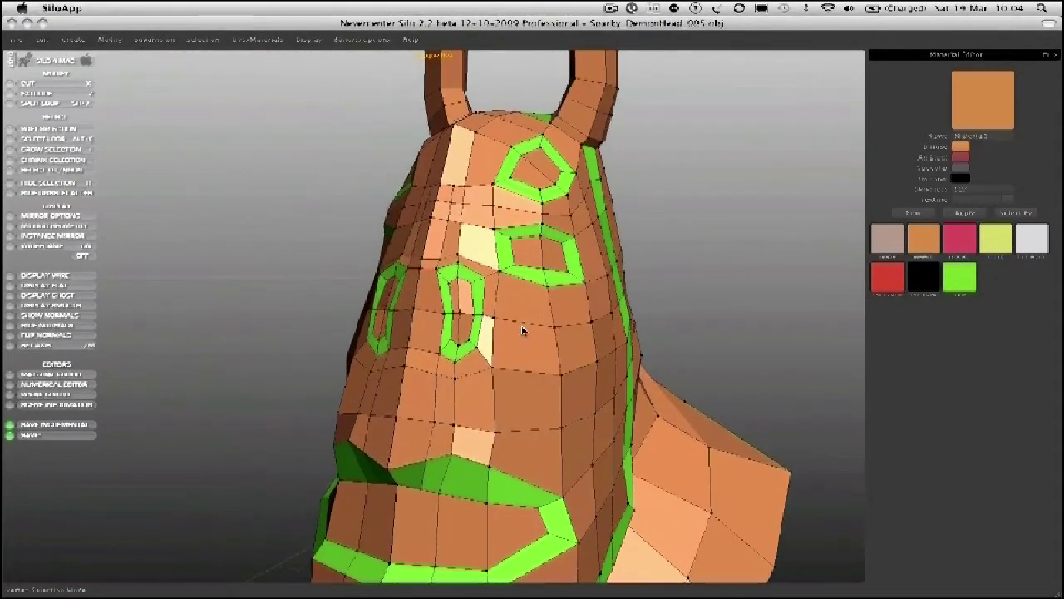
middle_drag(533, 324, 510, 304)
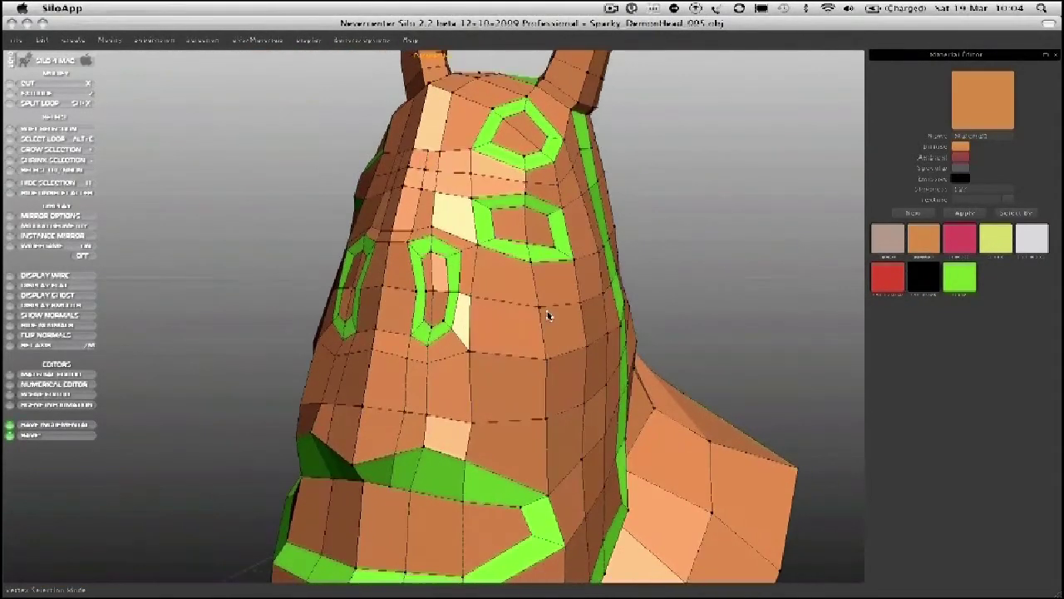
click(553, 362)
middle_drag(557, 386, 548, 370)
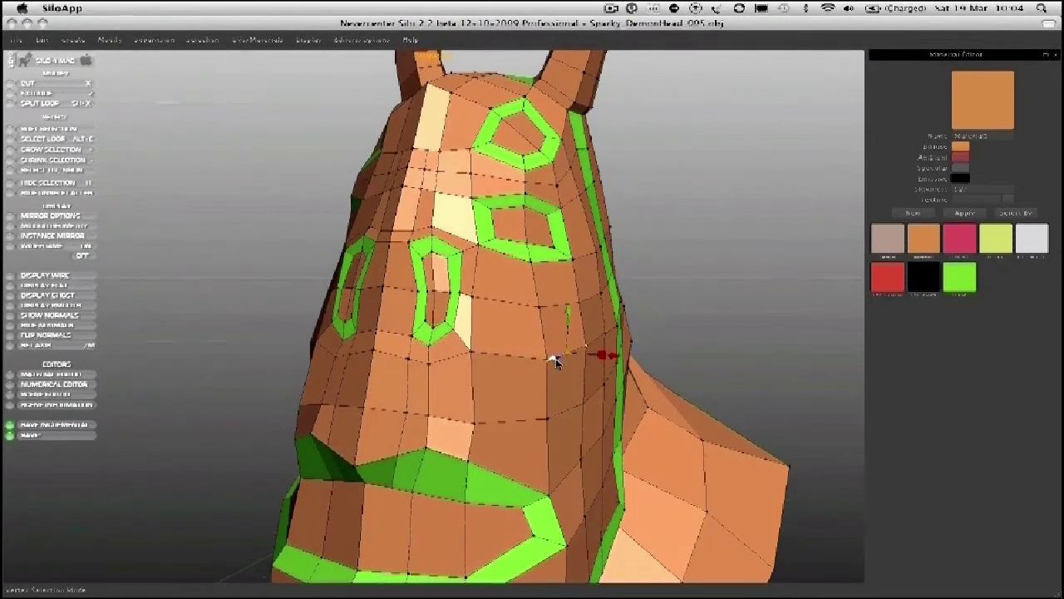
drag(558, 360, 556, 359)
middle_drag(515, 373, 494, 406)
click(575, 433)
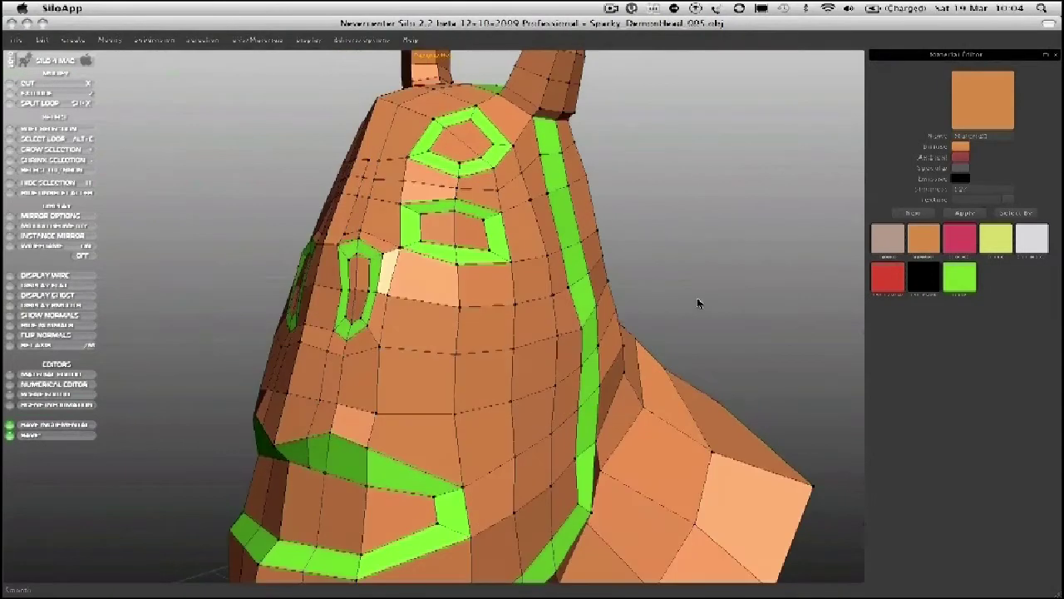
click(699, 304)
Select the vertices around the middle of the green side strip and smooth them to even out its bend.
middle_drag(509, 351, 478, 354)
drag(506, 321, 553, 389)
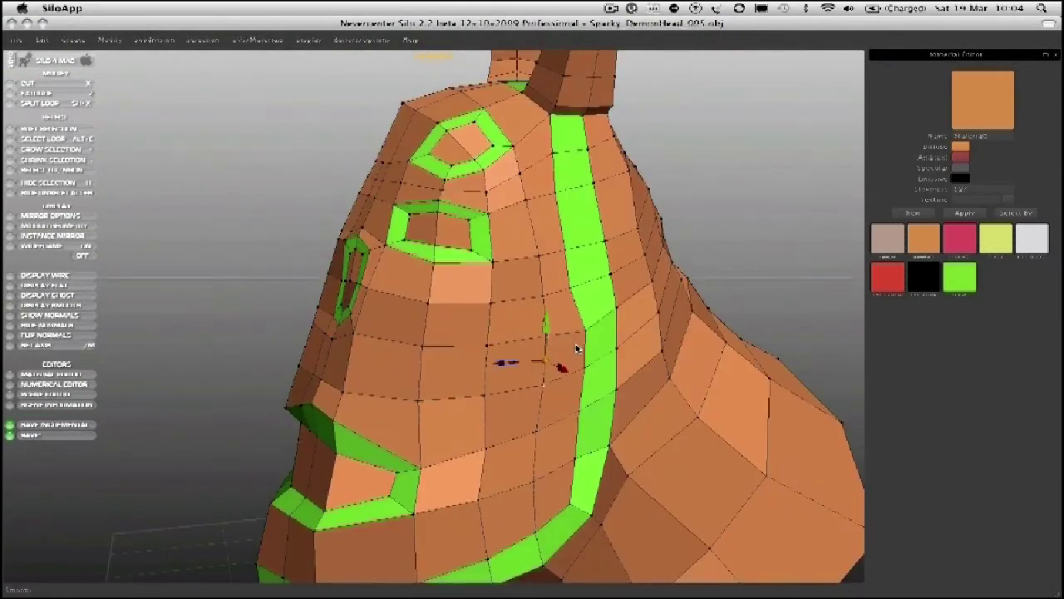
drag(553, 266, 611, 349)
key(shift+s)
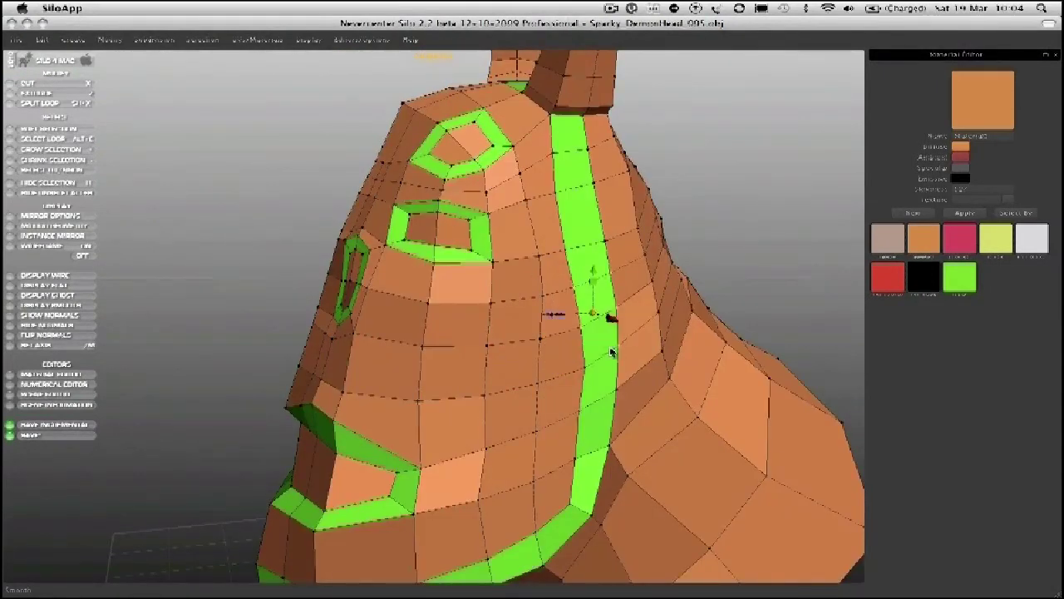
Try to smooth the vertices just below the lower central pair of green loops.
alt+drag(306, 237, 351, 244)
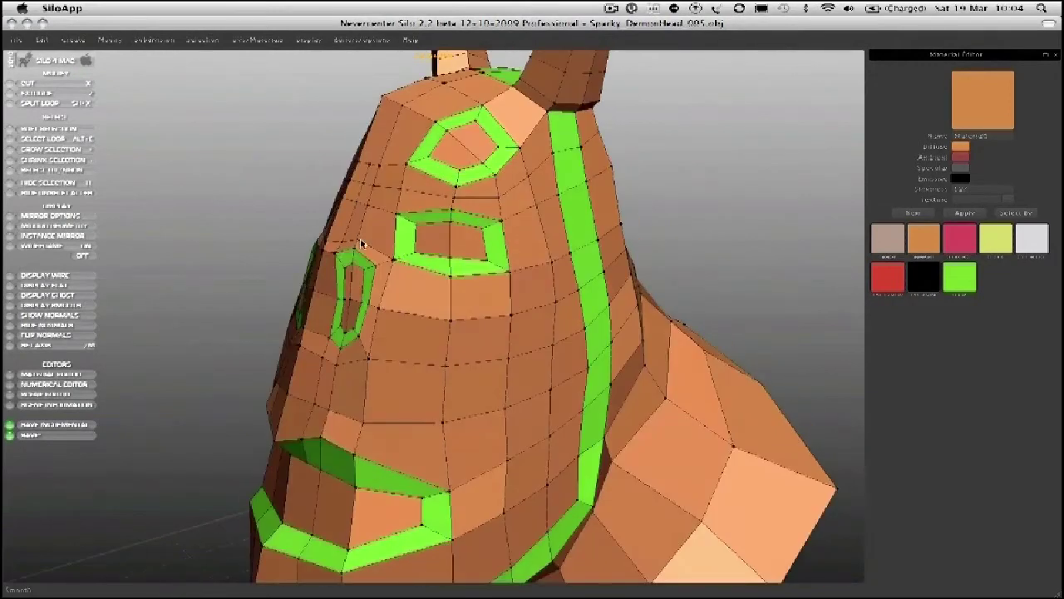
drag(422, 306, 452, 281)
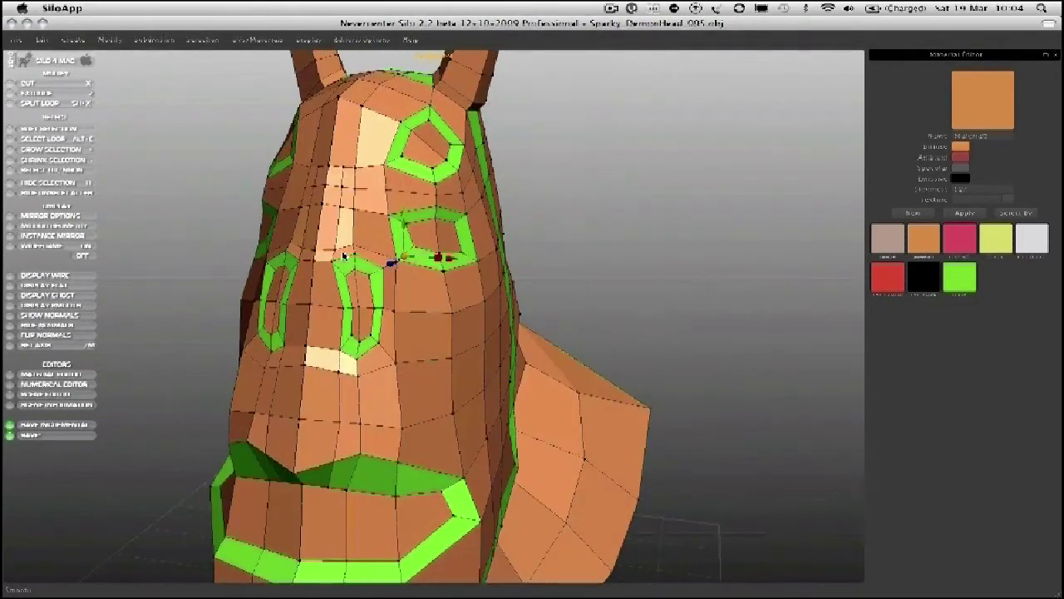
drag(286, 342, 364, 405)
key(g)
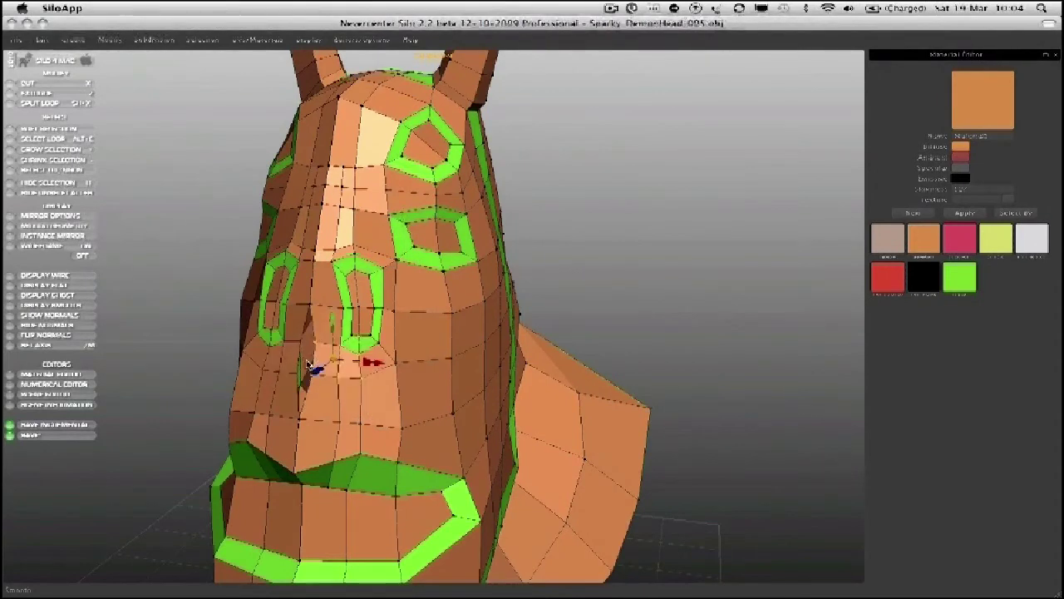
key(super+z)
Move the central forehead vertices between the upper green loops to raise the short column's end and adjust the row above.
alt+middle_drag(314, 316, 387, 373)
alt+drag(387, 374, 464, 357)
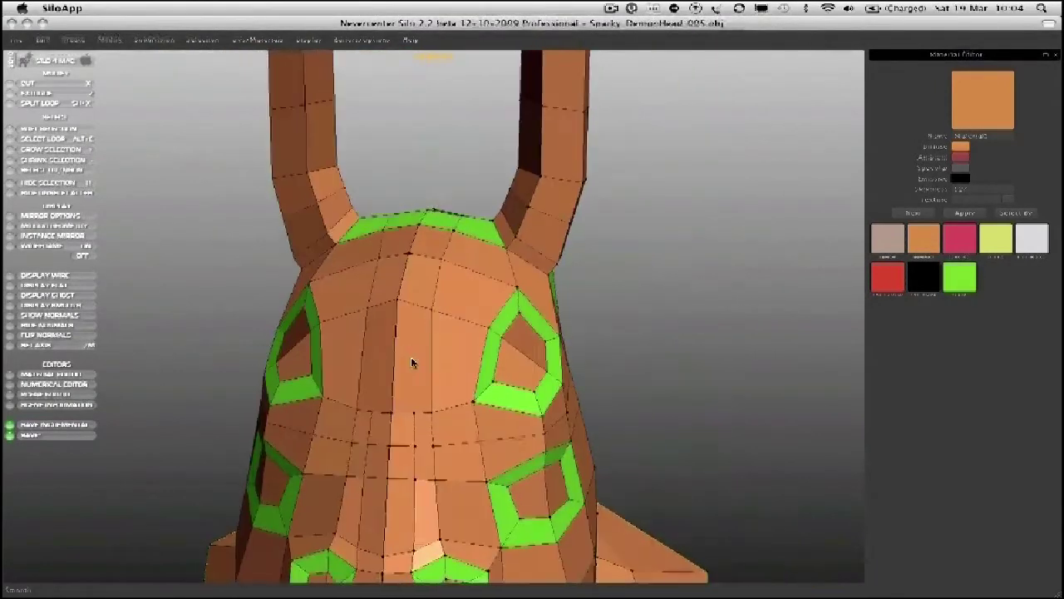
alt+right_drag(408, 352, 437, 371)
middle_drag(438, 344, 460, 385)
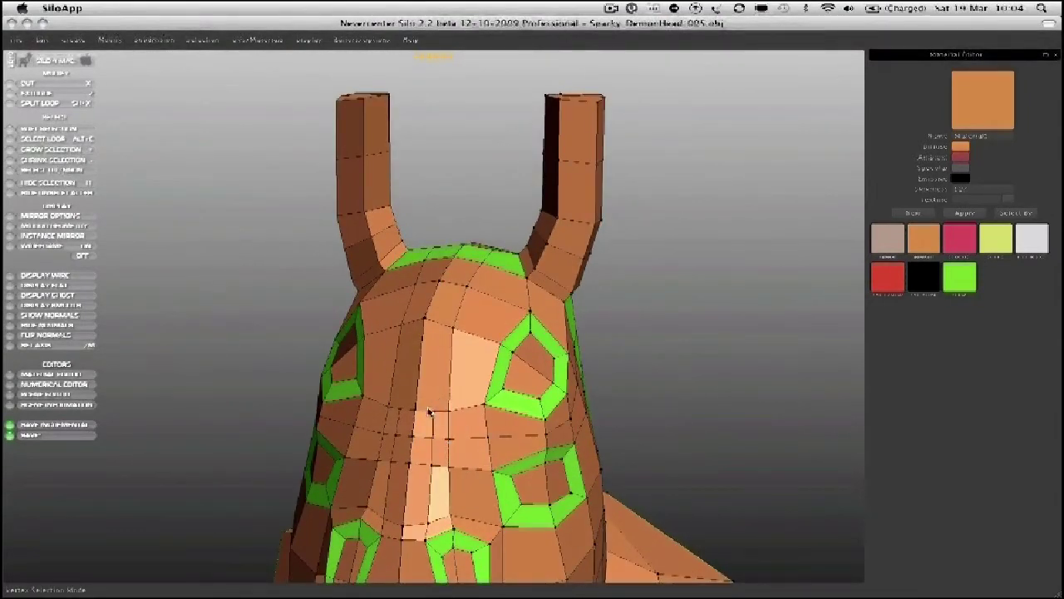
middle_drag(424, 410, 407, 362)
key(super+z)
scroll(410, 361, up, 3)
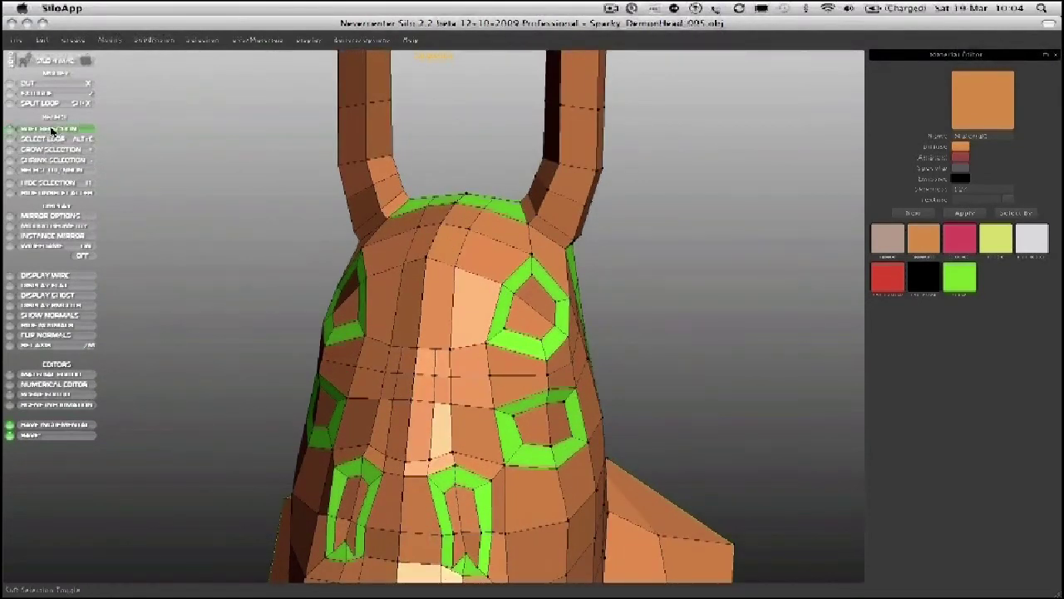
scroll(273, 267, up, 2)
drag(431, 355, 439, 331)
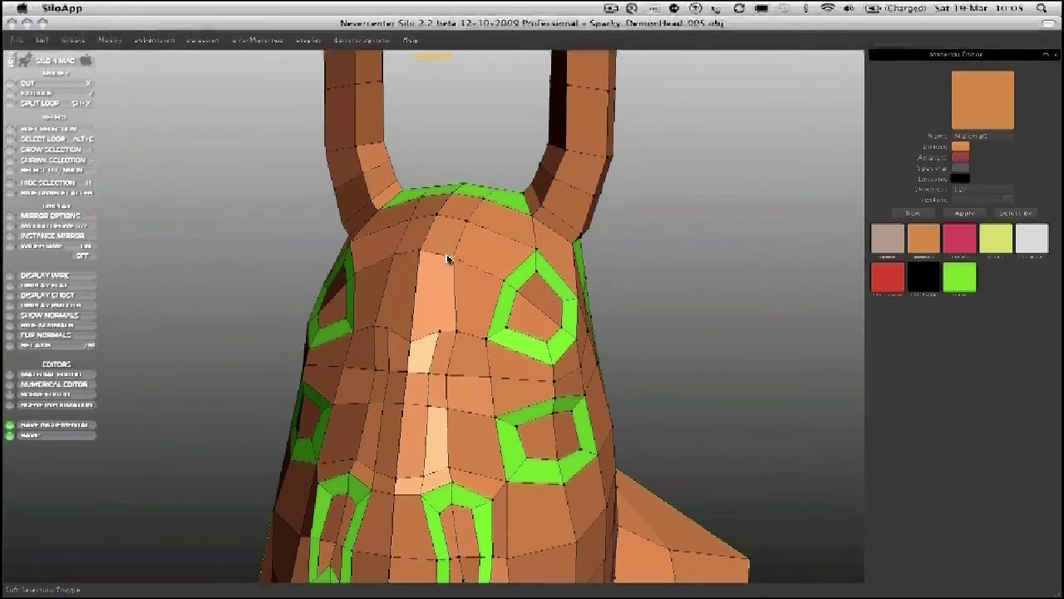
mouse_move(430, 261)
mouse_down()
mouse_move(452, 264)
mouse_move(424, 267)
mouse_up()
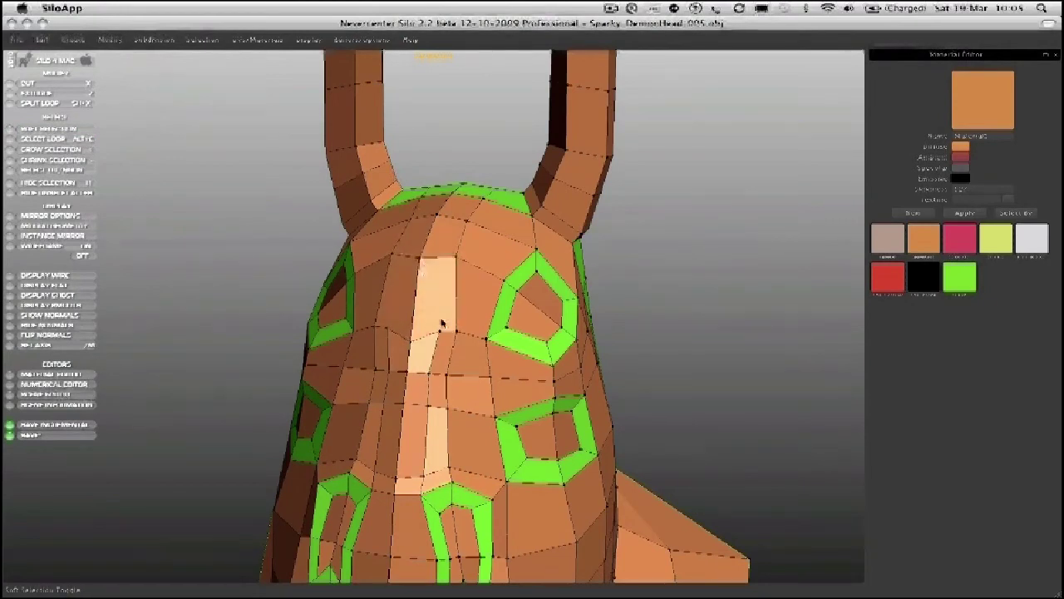
Cut an edge joining the forehead column's end vertex to the vertex above it, then reposition the vertices along that column.
drag(440, 328, 435, 331)
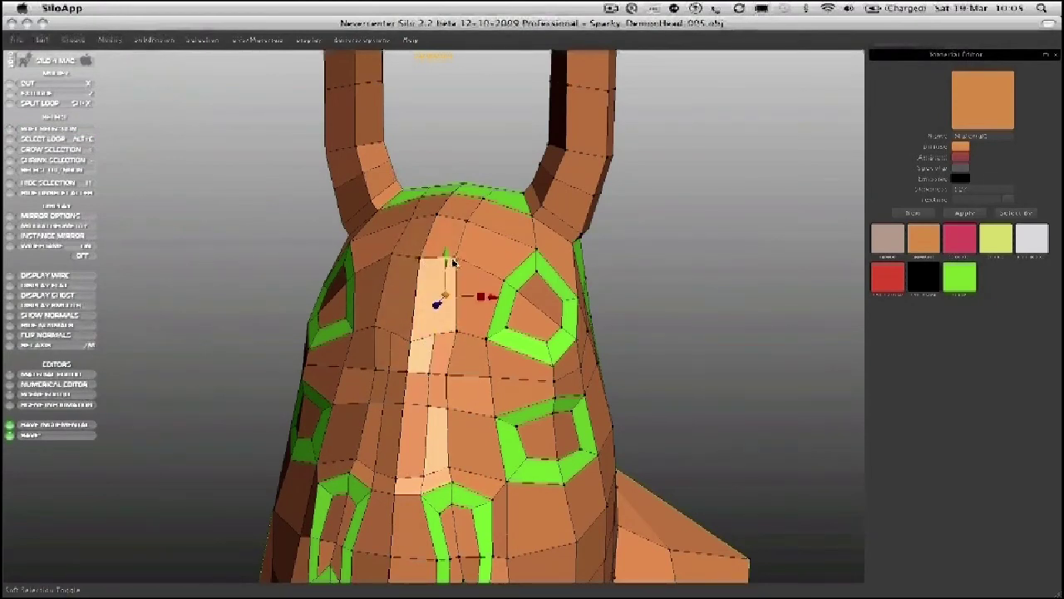
key(x)
drag(434, 334, 418, 319)
drag(442, 262, 454, 273)
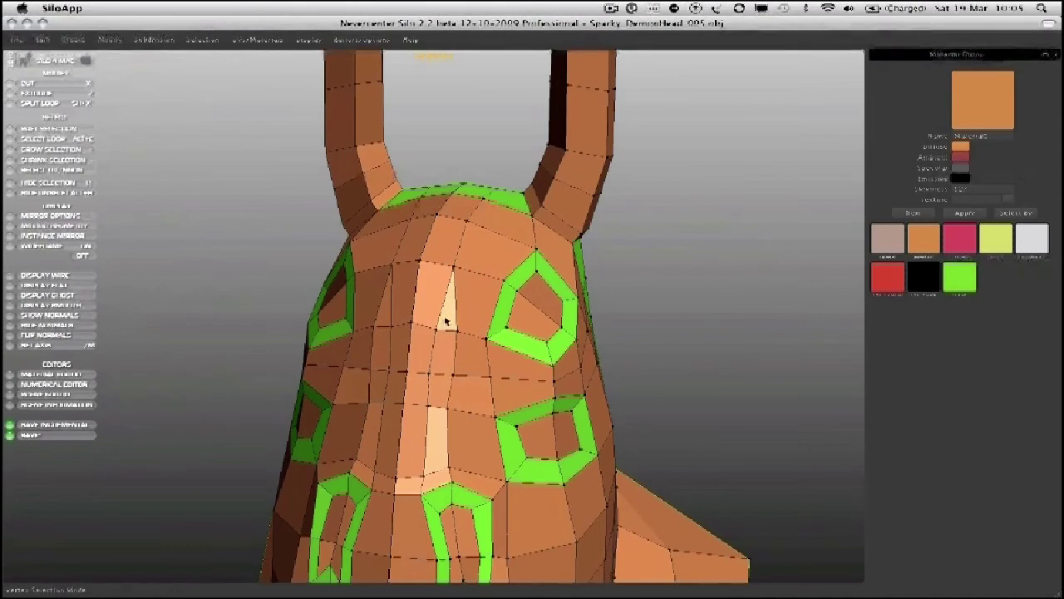
drag(430, 376, 434, 407)
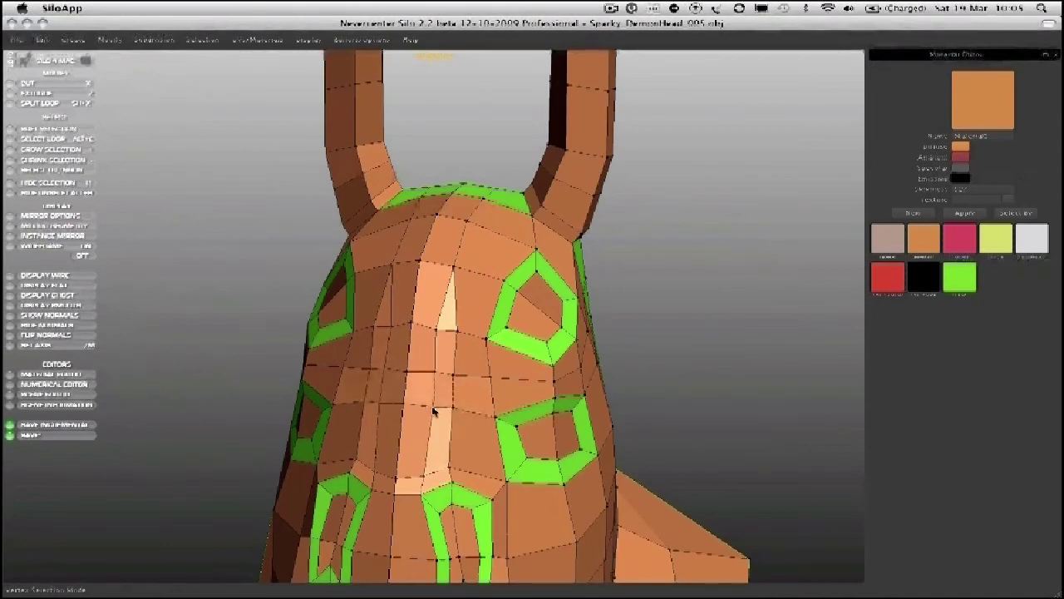
middle_drag(430, 349, 447, 348)
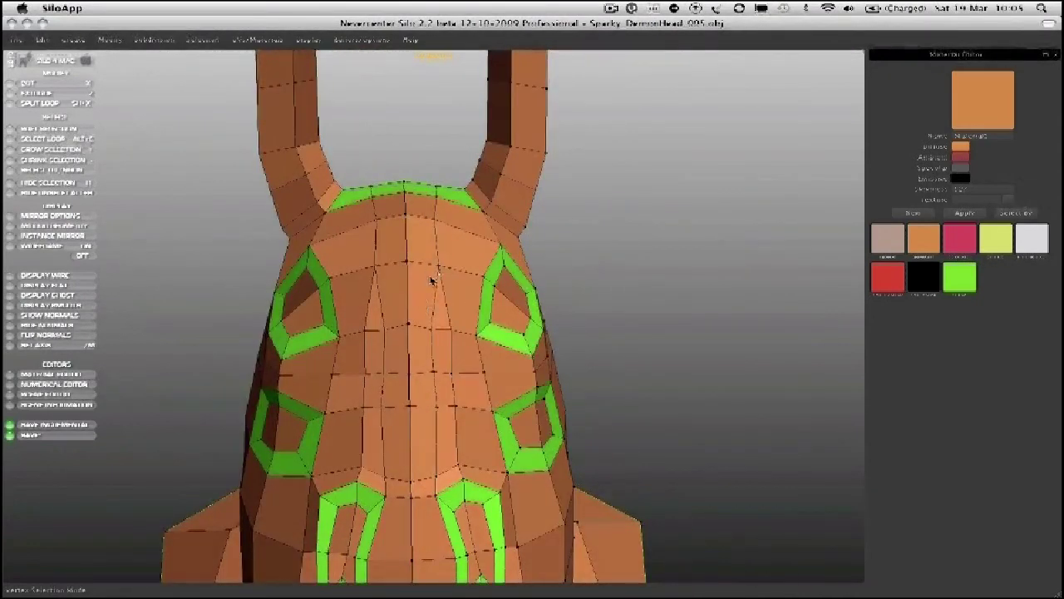
Cut a horizontal edge across the forehead face beside the centre line, between the two upper green loops.
middle_drag(414, 292, 425, 290)
scroll(426, 290, up, 2)
key(d)
click(423, 288)
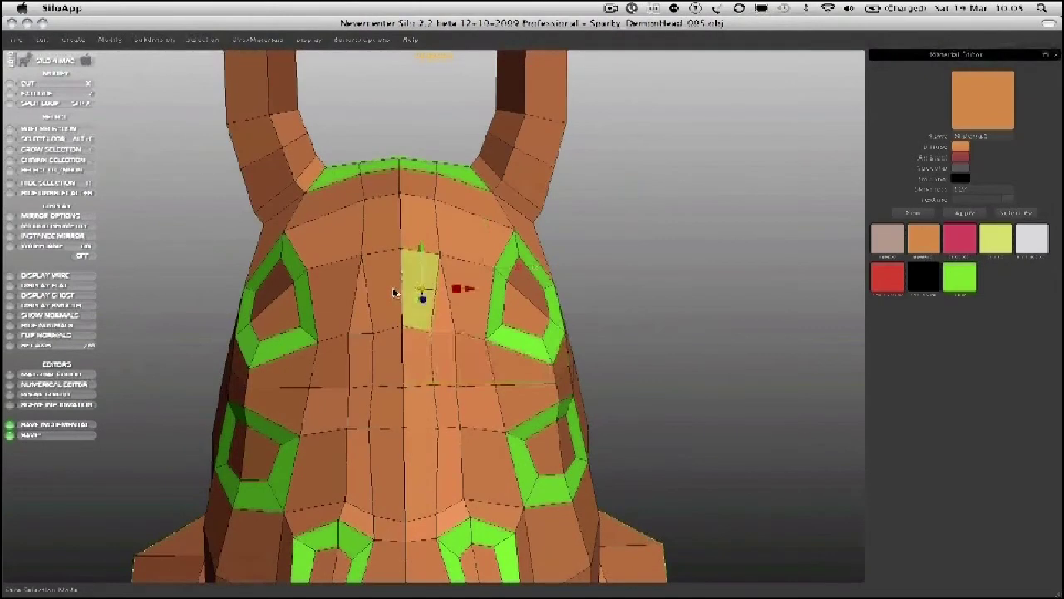
key(f)
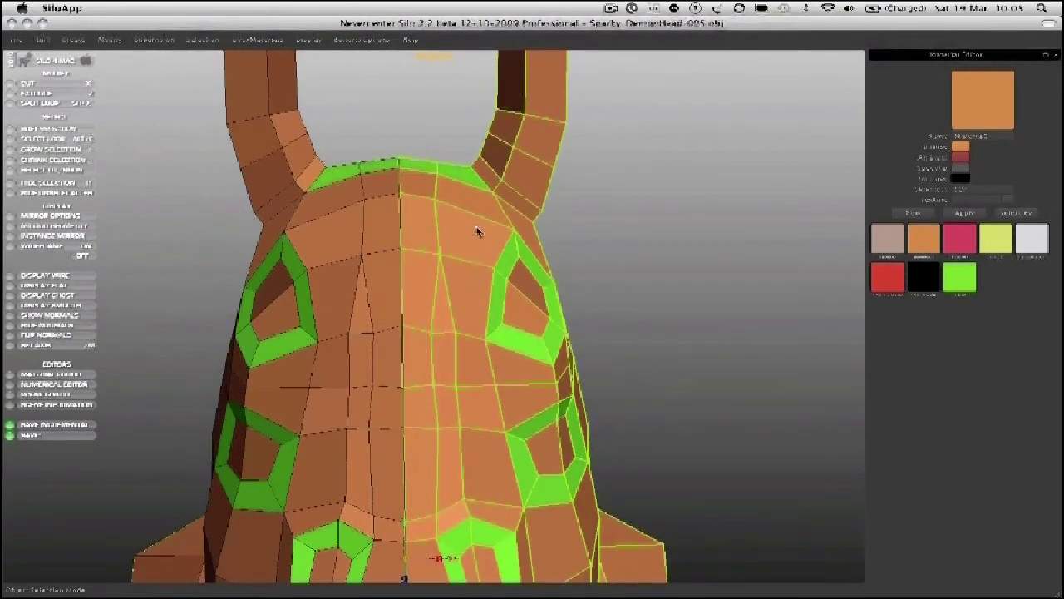
key(2)
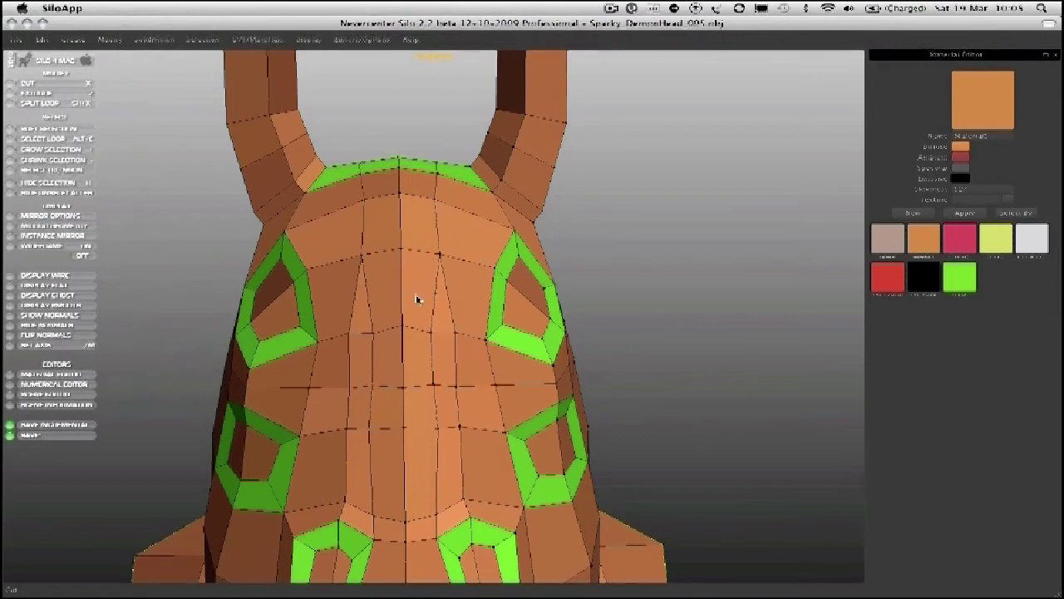
key(f)
middle_drag(404, 294, 363, 295)
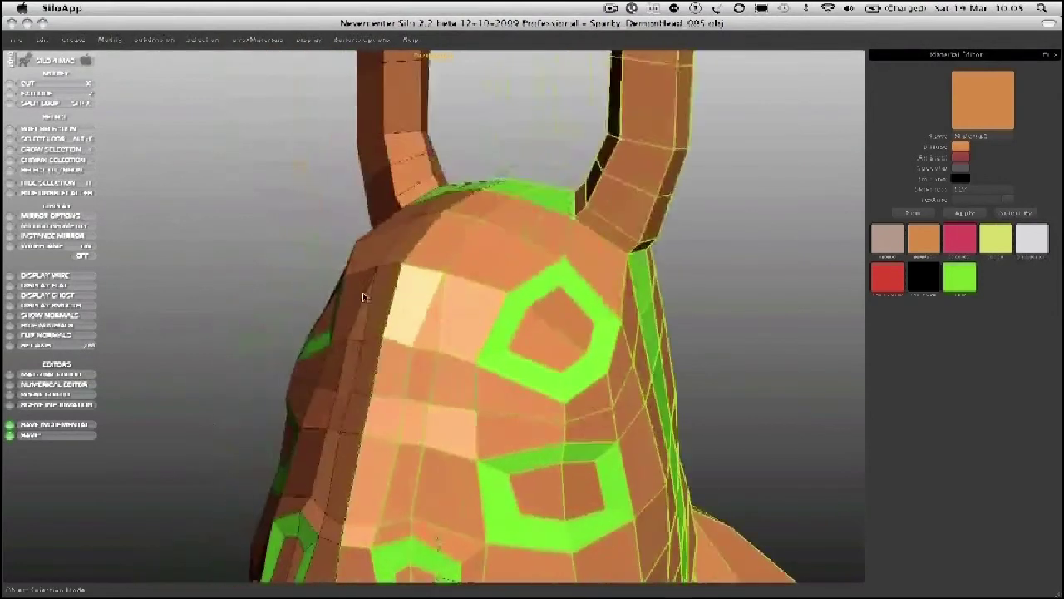
alt+right_drag(366, 297, 441, 290)
key(x)
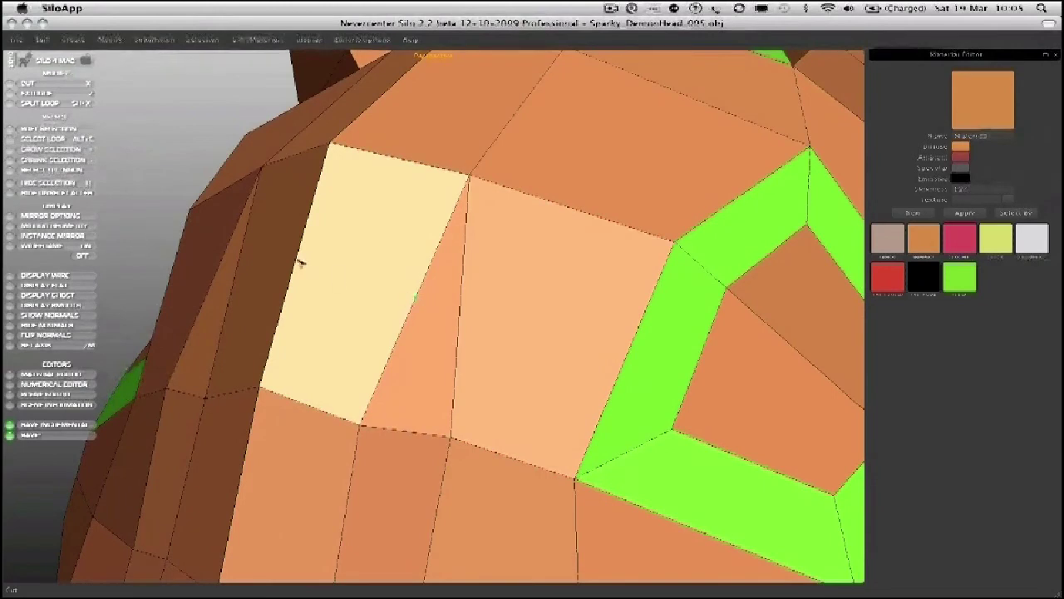
key(f)
Move the new cut's outer vertex toward the centre line and lower the vertex above it slightly.
key(a)
drag(414, 296, 384, 301)
scroll(386, 296, down, 2)
drag(459, 207, 457, 221)
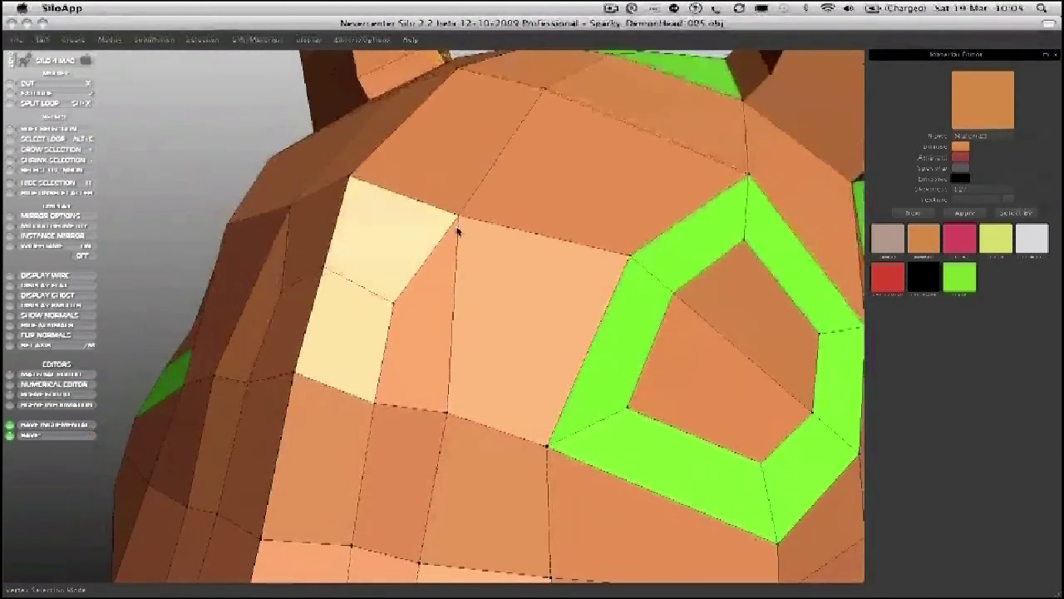
Select the face loop running down from the new forehead face and examine how it flows into the central green loop.
key(d)
click(419, 298)
key(alt+e)
alt+right_drag(418, 266, 388, 283)
alt+drag(387, 282, 420, 291)
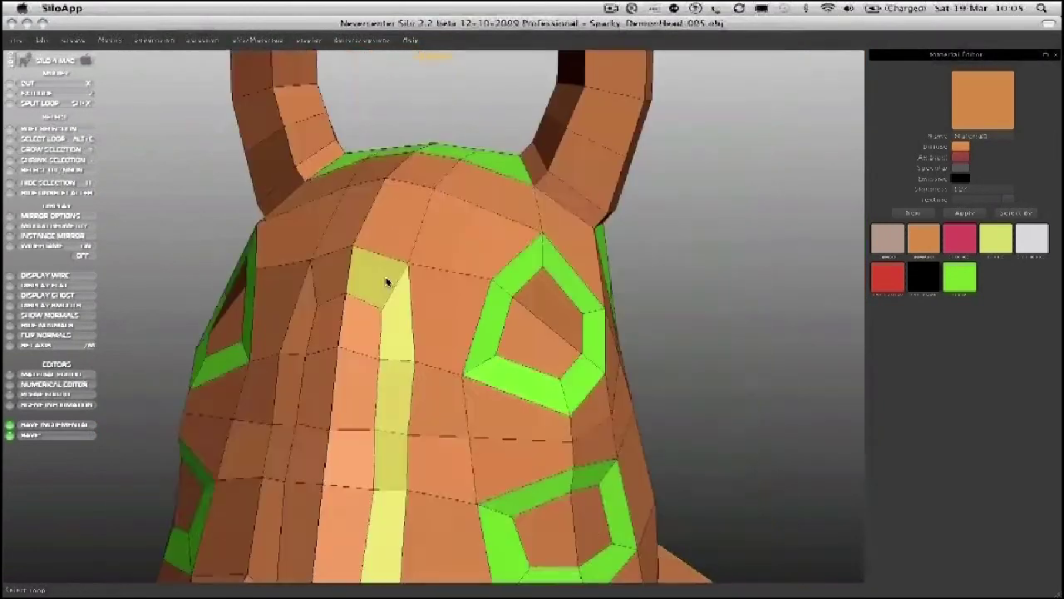
alt+middle_drag(413, 423, 428, 301)
alt+right_drag(428, 301, 371, 284)
alt+right_drag(405, 340, 434, 239)
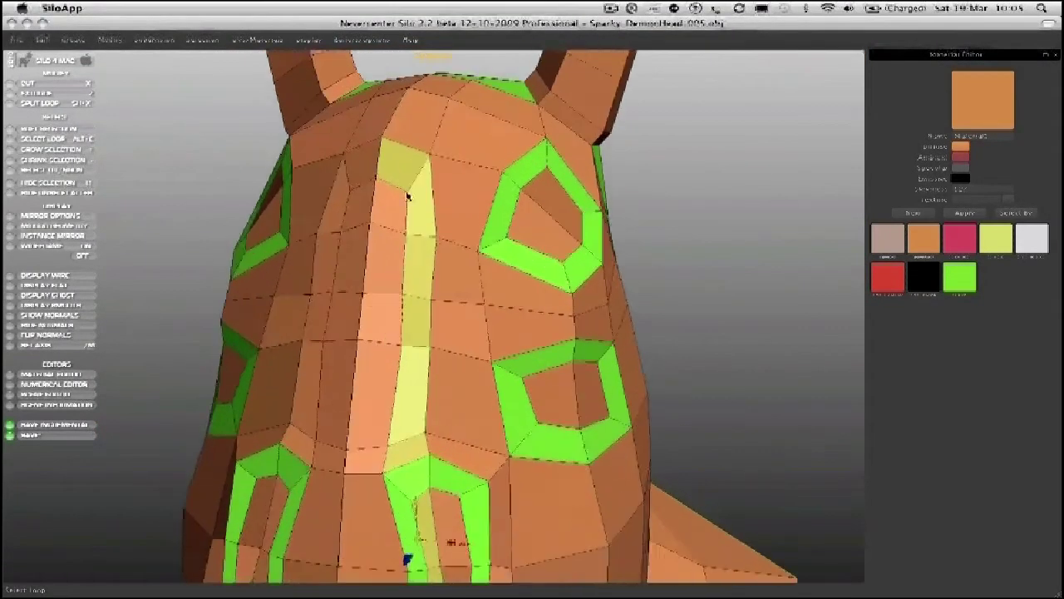
alt+middle_drag(389, 173, 427, 245)
alt+drag(428, 244, 458, 257)
click(657, 214)
Pull down the bottom vertices of the lower central green loop and the row beneath to give it a pointed end.
alt+right_drag(566, 218, 492, 221)
alt+drag(451, 246, 432, 257)
alt+middle_drag(435, 295, 460, 246)
alt+right_drag(459, 246, 435, 247)
alt+drag(434, 247, 433, 285)
alt+middle_drag(433, 285, 435, 249)
key(a)
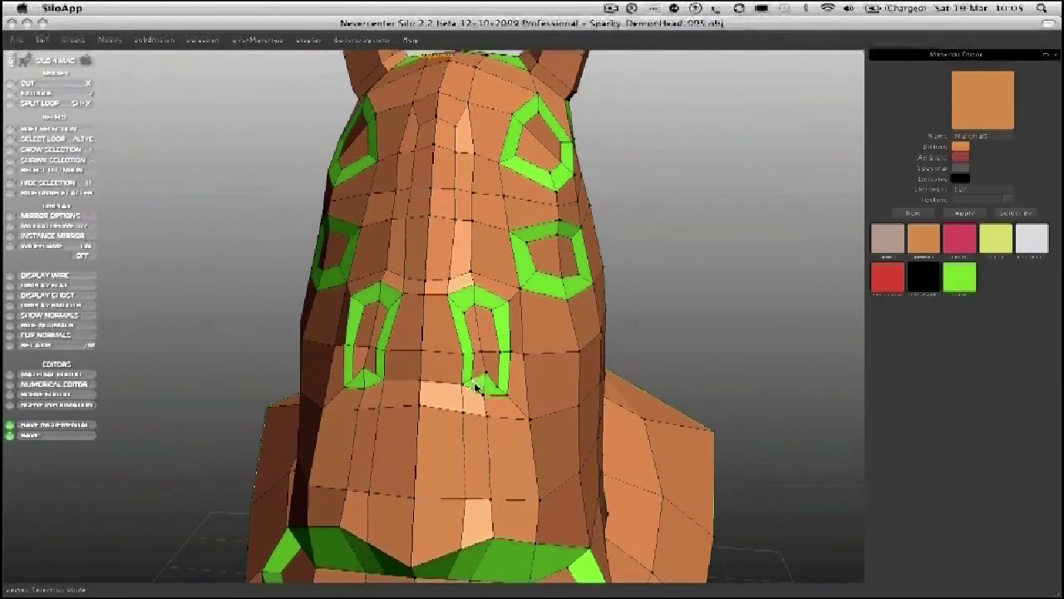
alt+right_drag(475, 385, 477, 385)
drag(488, 376, 483, 408)
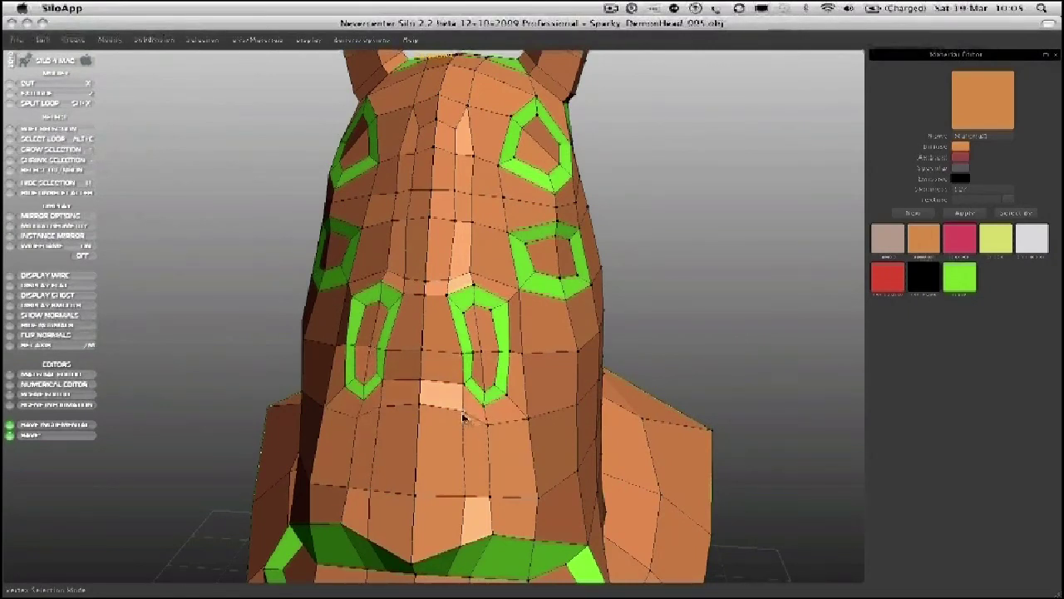
Cut an extra edge through the upper lip's green strip into the mouth area and reposition the vertices along the lip.
scroll(464, 418, down, 5)
alt+drag(464, 418, 460, 364)
scroll(460, 364, up, 2)
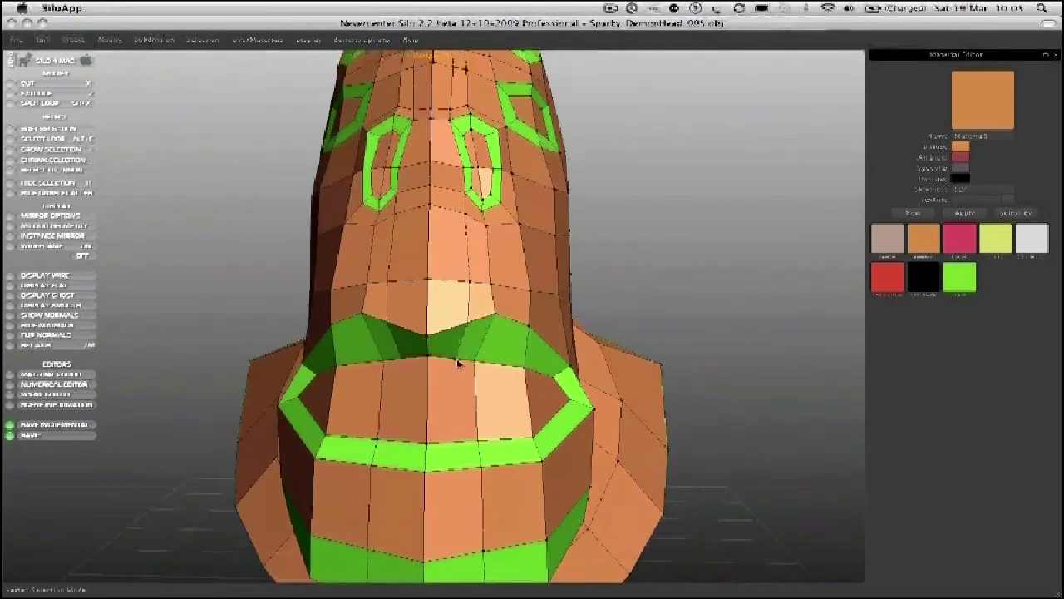
click(525, 369)
click(484, 364)
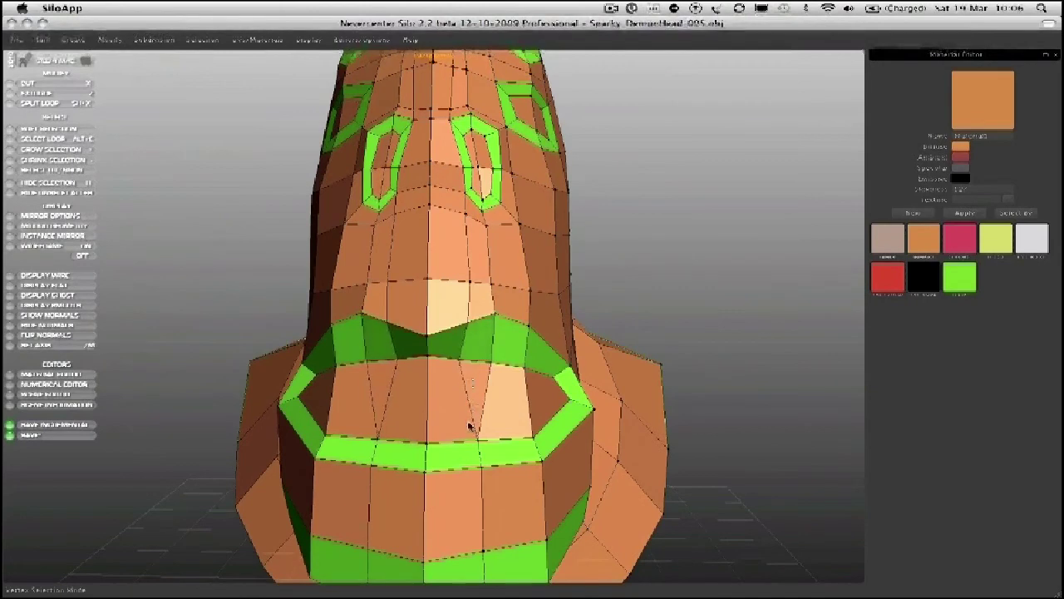
Cut an additional edge column through the chin down its underside and delete the triangular face where it ends.
scroll(431, 404, down, 1)
middle_drag(431, 404, 448, 332)
scroll(460, 343, up, 1)
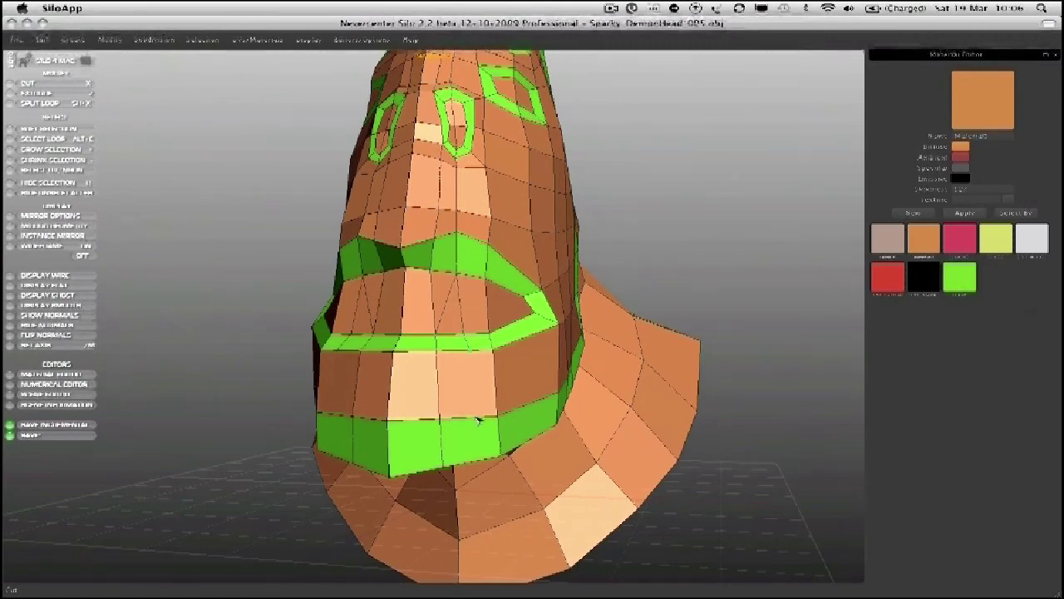
middle_drag(478, 422, 454, 364)
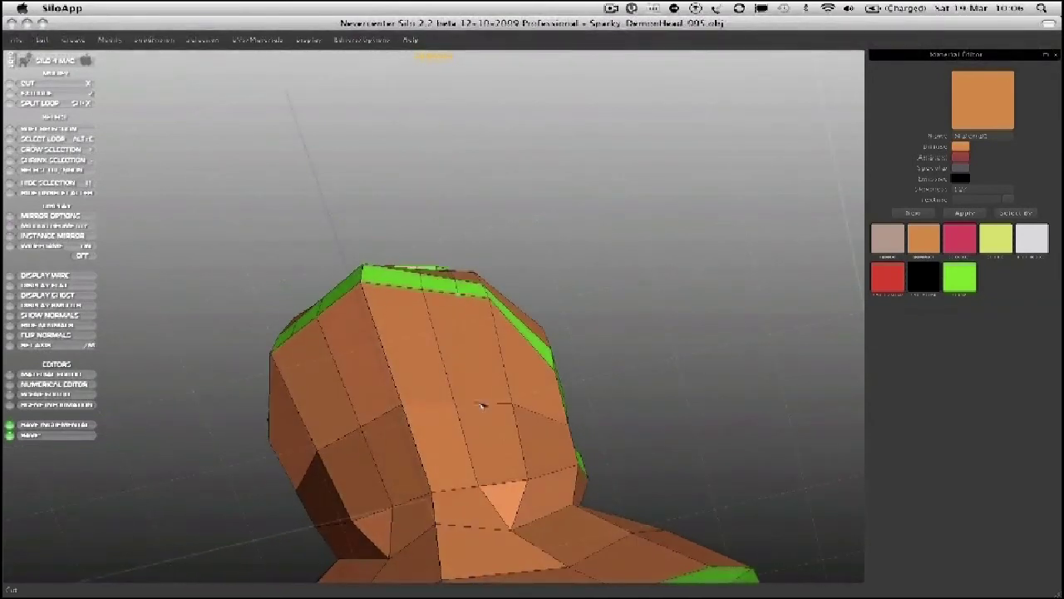
click(503, 485)
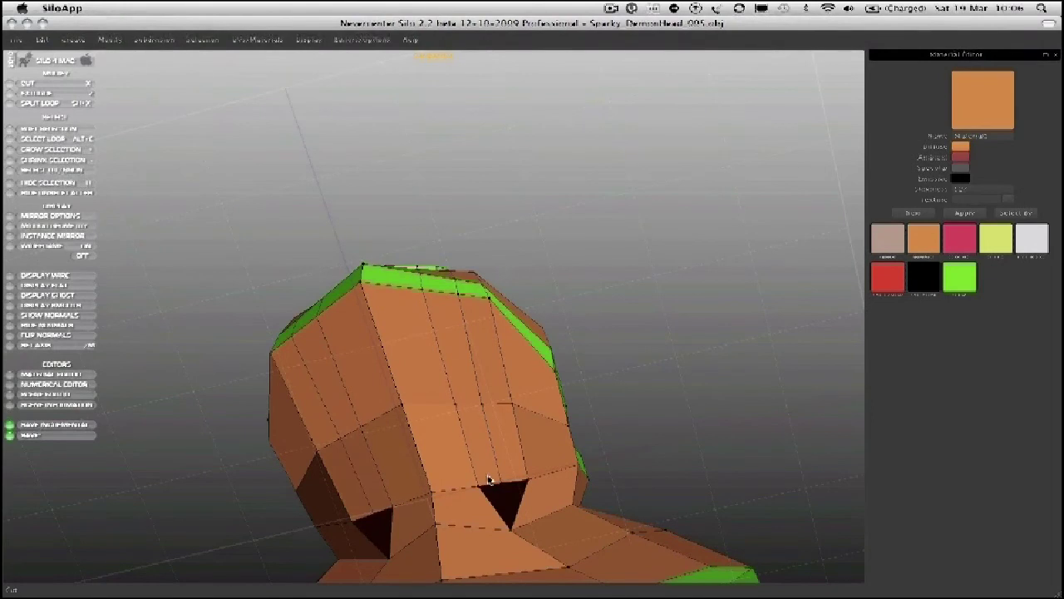
Close the opening under the chin with a four-sided face and reposition the vertices around it.
drag(474, 486, 529, 475)
drag(512, 531, 503, 515)
drag(474, 482, 431, 494)
drag(400, 404, 403, 410)
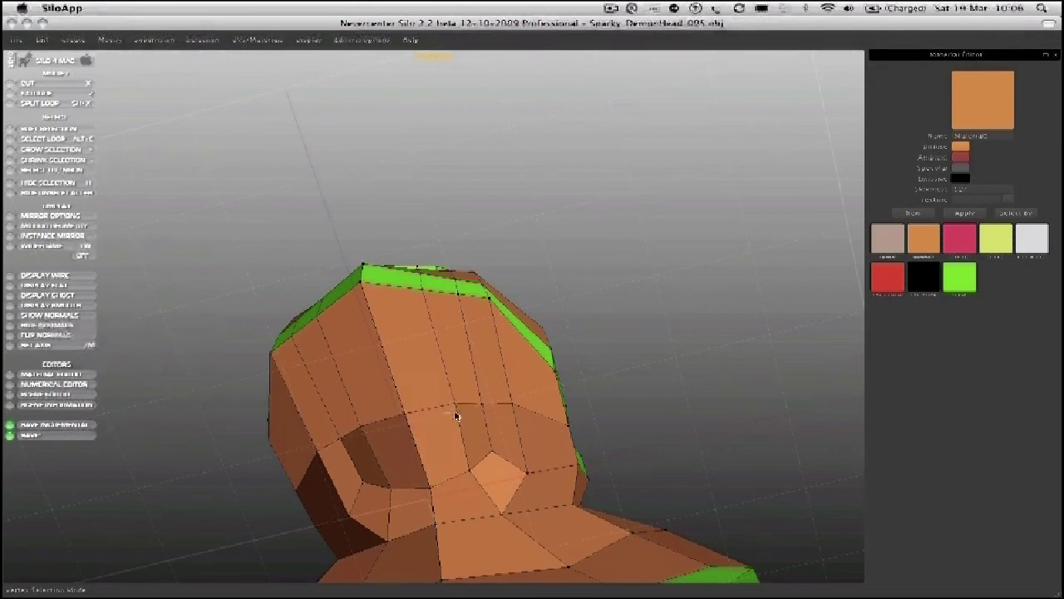
Select the face loop running from beneath the jaw up the cheek and split it with a new edge loop.
click(419, 351)
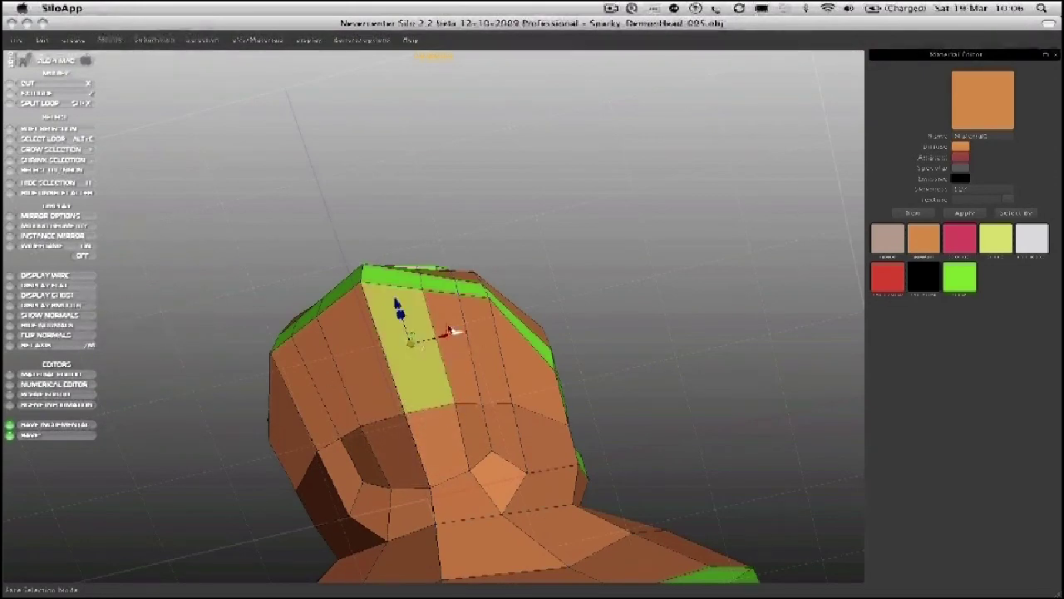
shift+click(443, 314)
click(393, 317)
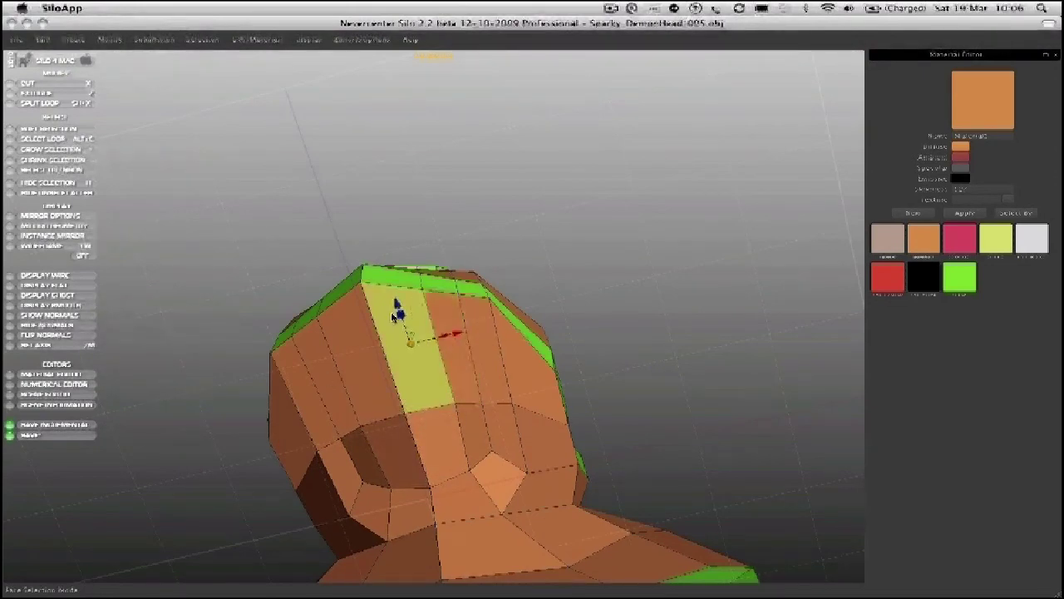
shift+click(444, 330)
key(alt+e)
middle_drag(445, 327, 407, 129)
key(shift+x)
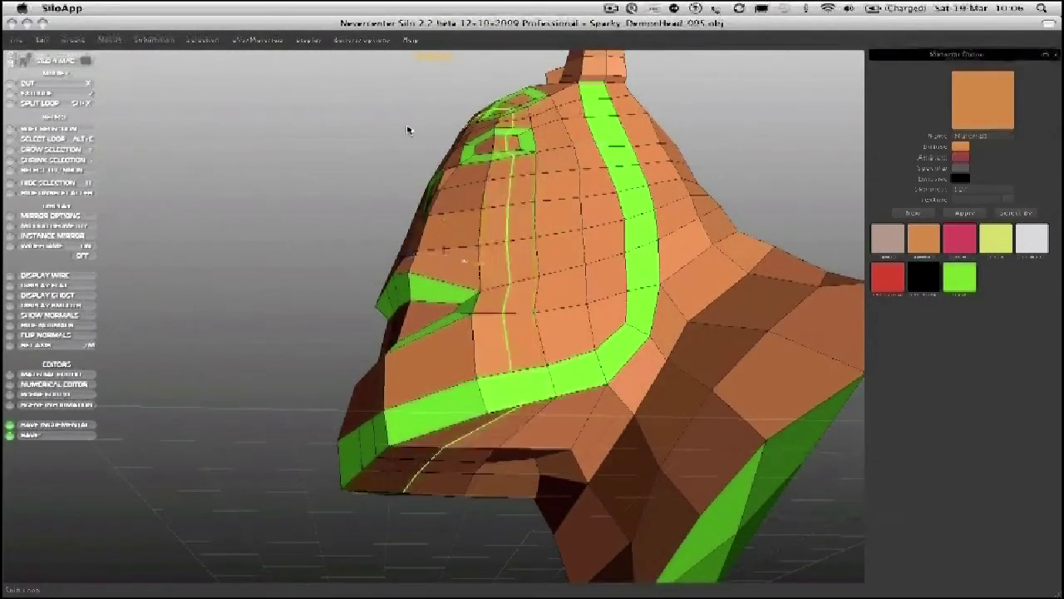
Reposition the vertices around the mouth corner, lower lip and adjoining cheek to space them more evenly.
key(a)
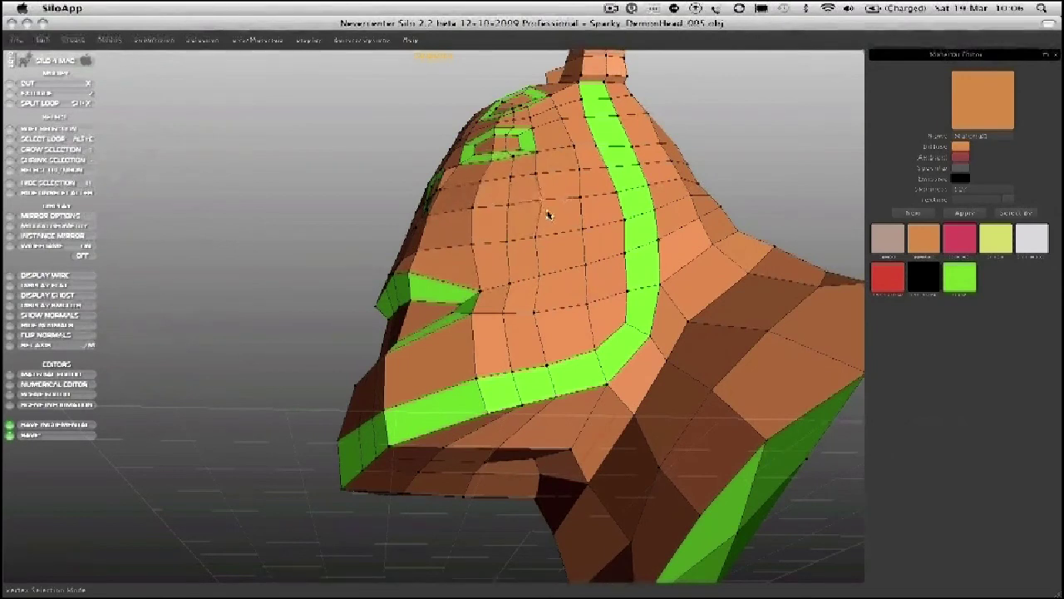
drag(472, 313, 477, 334)
middle_drag(472, 372, 470, 391)
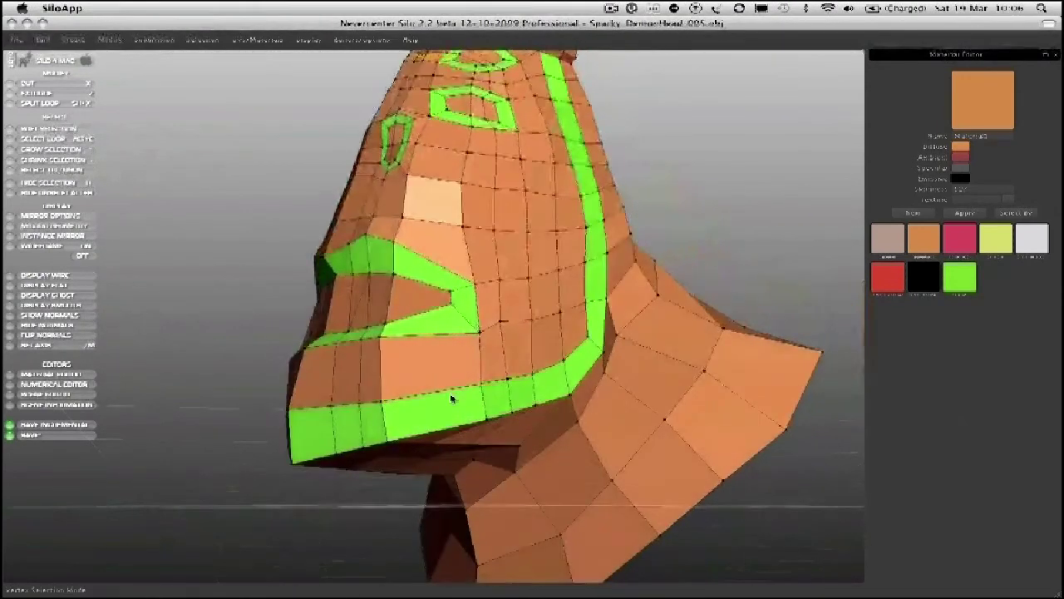
middle_drag(394, 340, 443, 357)
drag(439, 342, 460, 346)
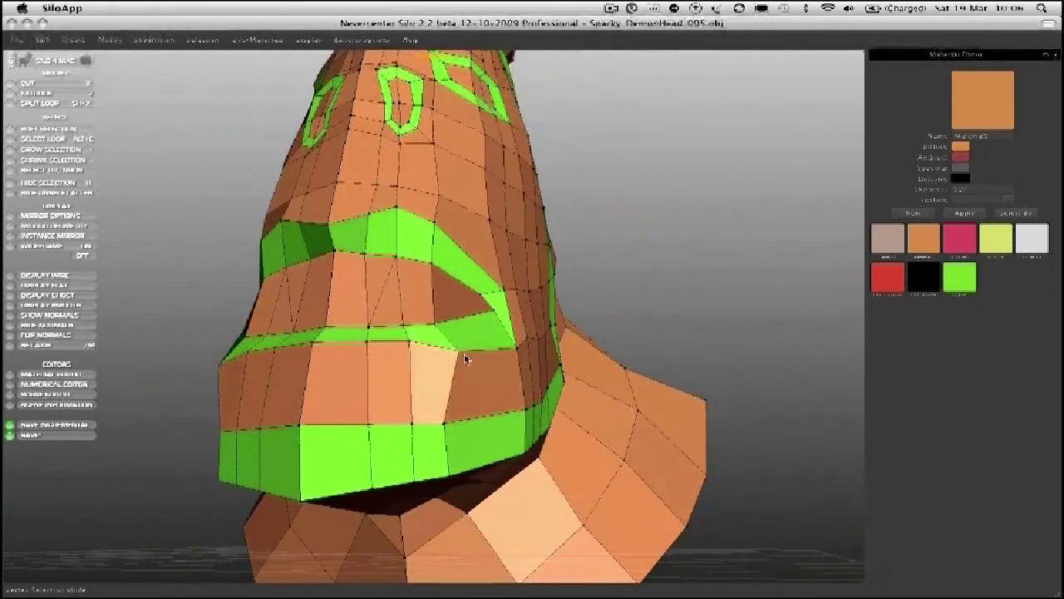
middle_drag(461, 350, 419, 359)
drag(452, 343, 471, 338)
drag(453, 410, 492, 398)
Move the vertices along the chin's green strip to even out its columns and round the front of the jaw.
middle_drag(492, 399, 475, 458)
drag(475, 459, 494, 453)
click(299, 407)
middle_drag(299, 406, 359, 430)
drag(366, 428, 372, 424)
drag(413, 426, 427, 417)
drag(416, 471, 433, 467)
drag(302, 498, 300, 492)
drag(373, 481, 374, 470)
Select vertices just beneath the chin's green strip and smooth them.
middle_drag(413, 470, 417, 497)
middle_drag(438, 441, 421, 404)
click(421, 404)
click(455, 449)
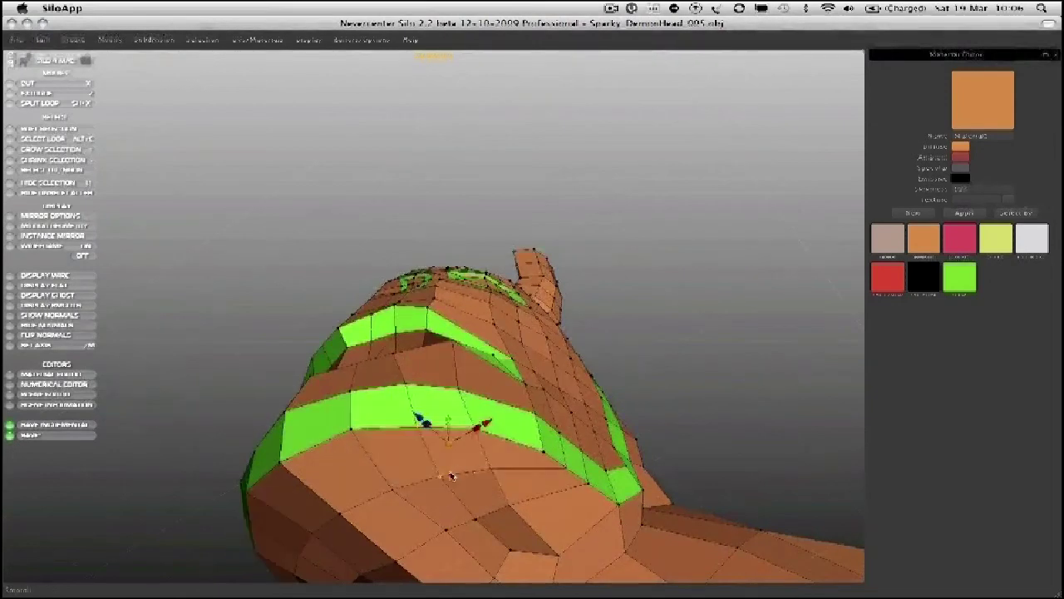
middle_drag(457, 471, 523, 423)
click(584, 461)
Select the vertices farther back along the side of the jaw and smooth them.
middle_drag(519, 476, 453, 394)
drag(461, 414, 527, 489)
middle_drag(536, 449, 545, 415)
click(666, 400)
drag(544, 327, 605, 403)
key(shift+s)
middle_drag(532, 333, 500, 405)
click(159, 313)
Select the horizontal face loop between the lower lip and the chin's green strip and split it.
double_click(373, 406)
click(366, 407)
double_click(401, 398)
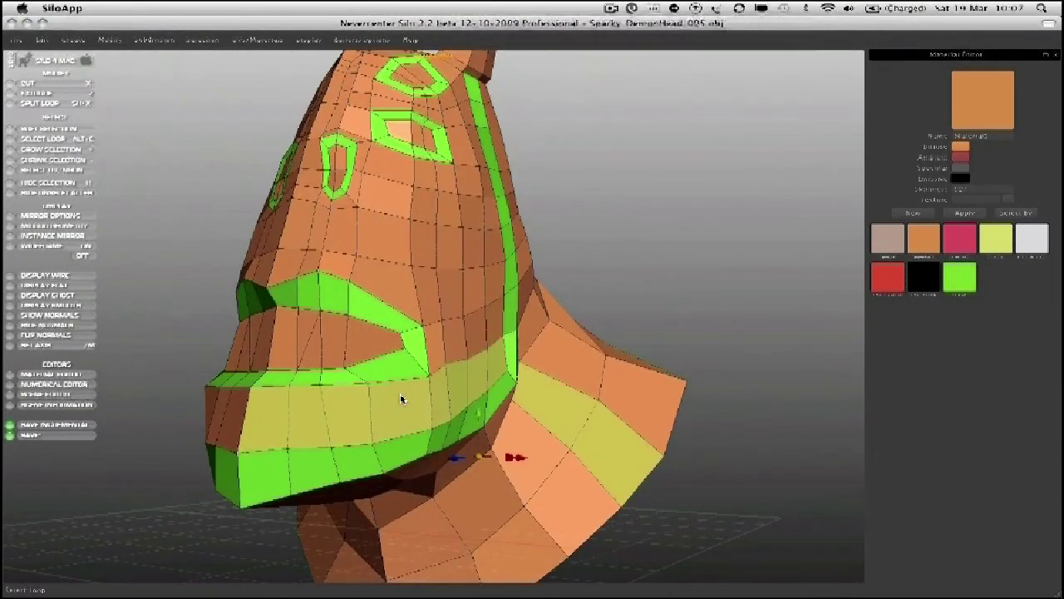
key(shift+x)
Reposition the vertices at the mouth corner and along the upper lip's green strip to round the mouth outline.
key(a)
middle_drag(225, 416, 533, 380)
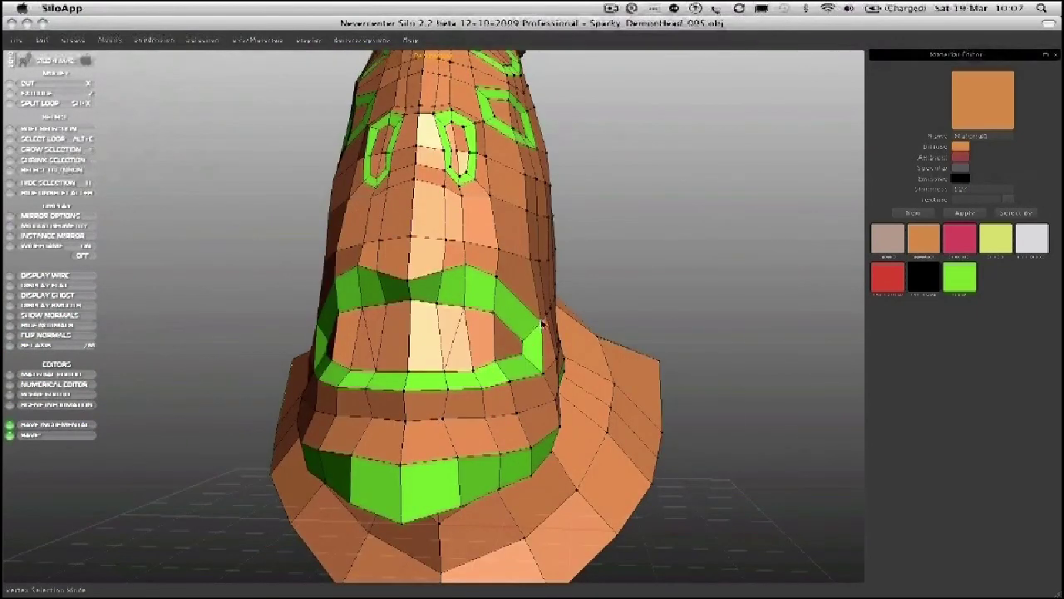
drag(542, 324, 530, 331)
middle_drag(522, 329, 511, 322)
drag(496, 315, 506, 288)
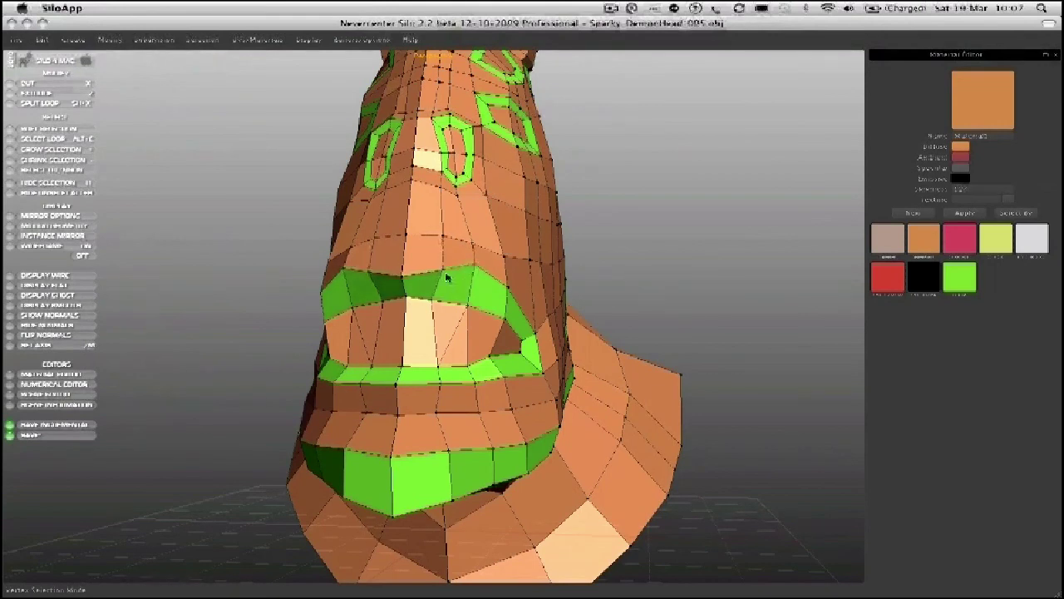
Delete the diagonal edge inside the mouth area and check the whole head from the front.
key(s)
click(449, 335)
key(Delete)
alt+right_drag(470, 305, 423, 311)
alt+drag(423, 311, 434, 353)
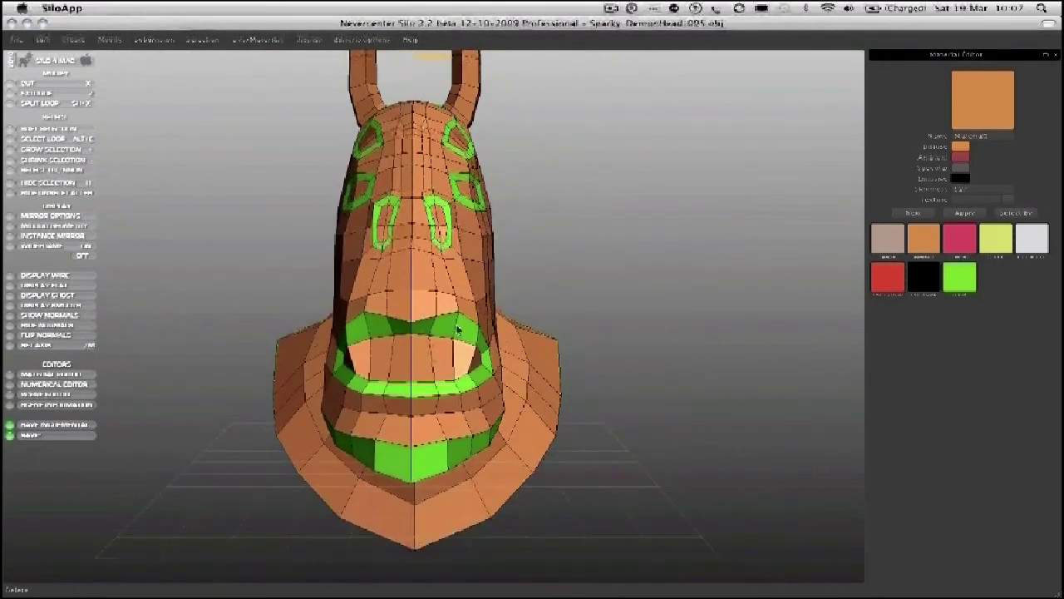
middle_drag(566, 307, 482, 310)
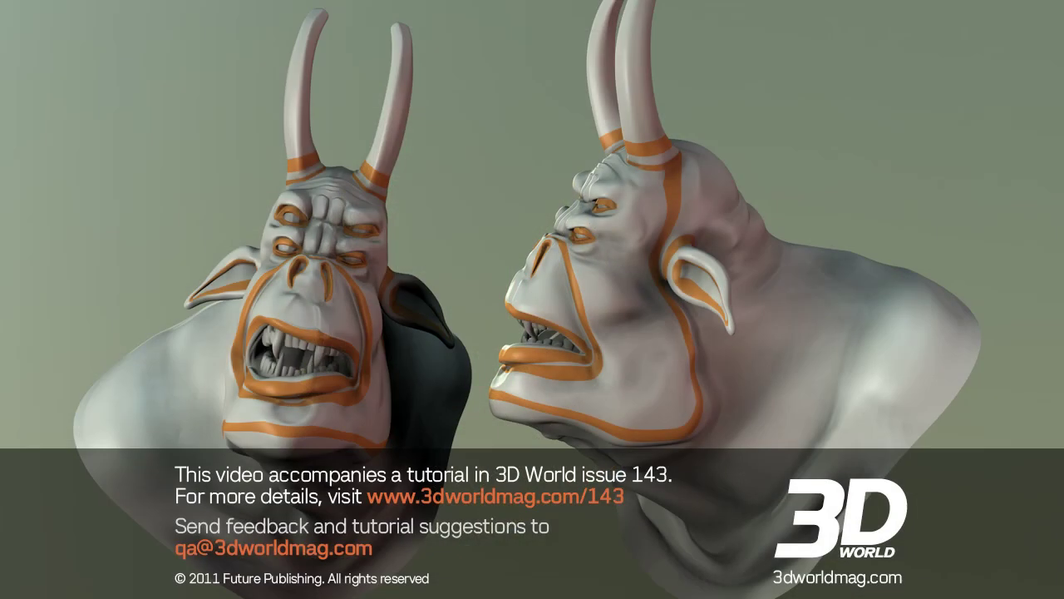